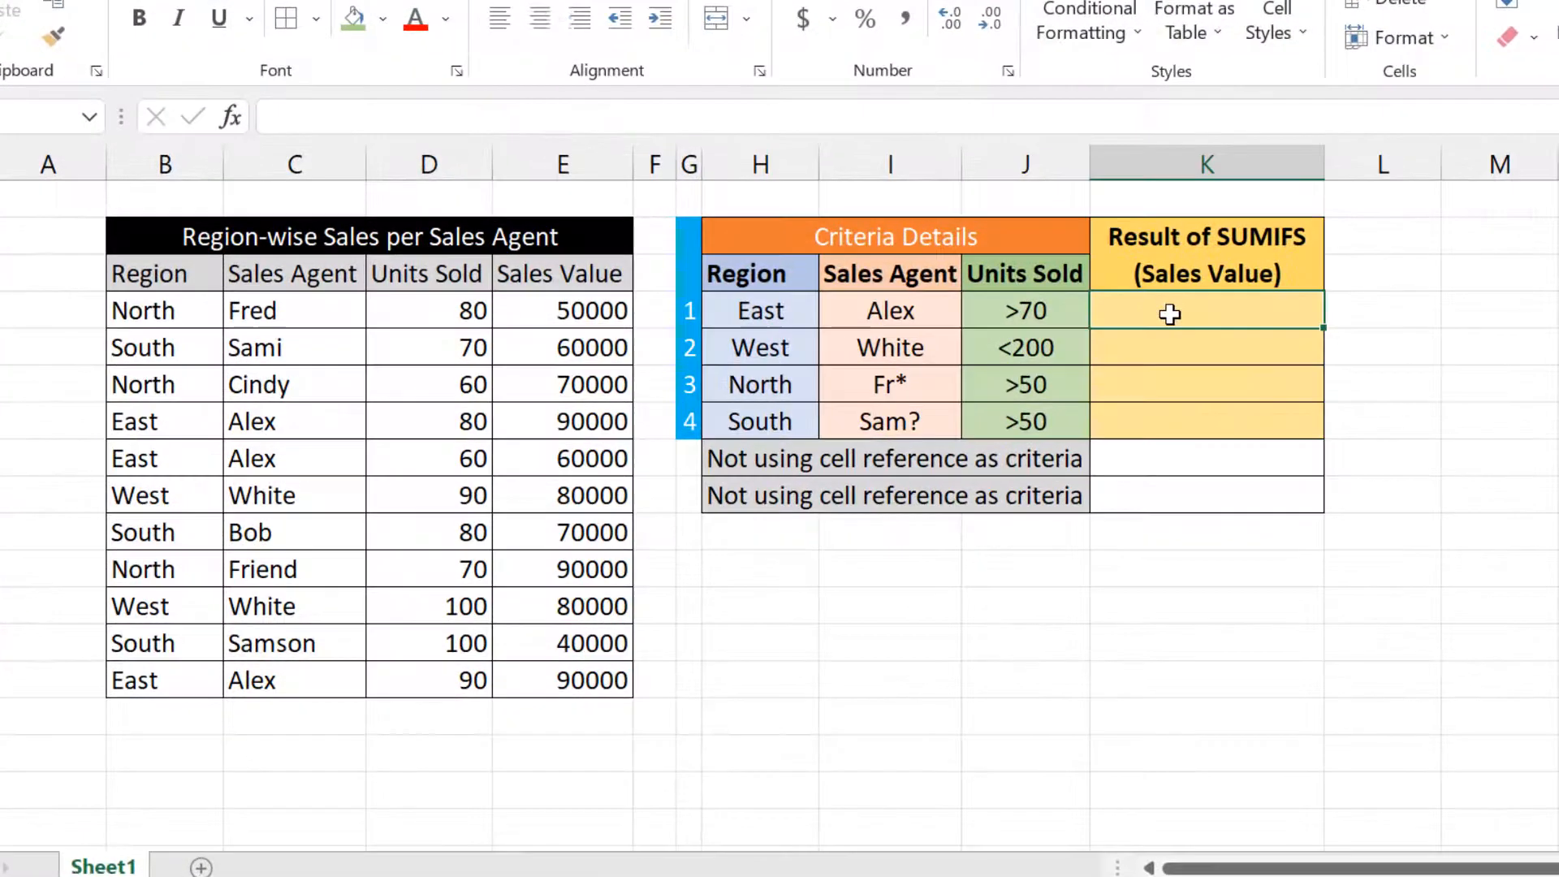
- Start a SUMIFS formula in K4 with the Sales Value cells E4:E14 as the sum range
{"action": "left_click", "coordinate": [975, 397]}
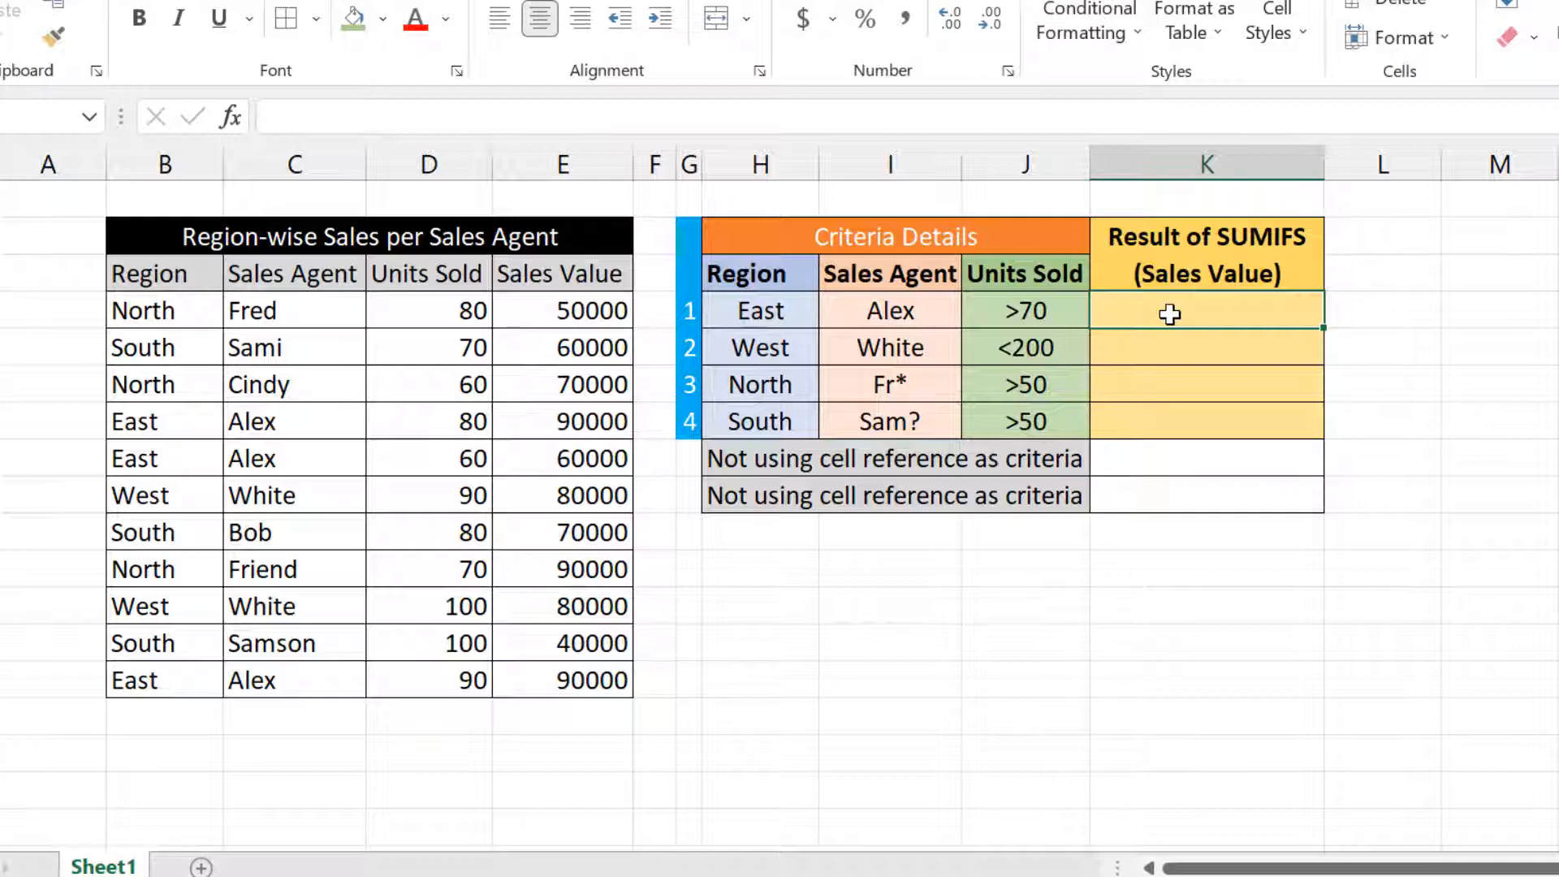
{"action": "type", "text": "="}
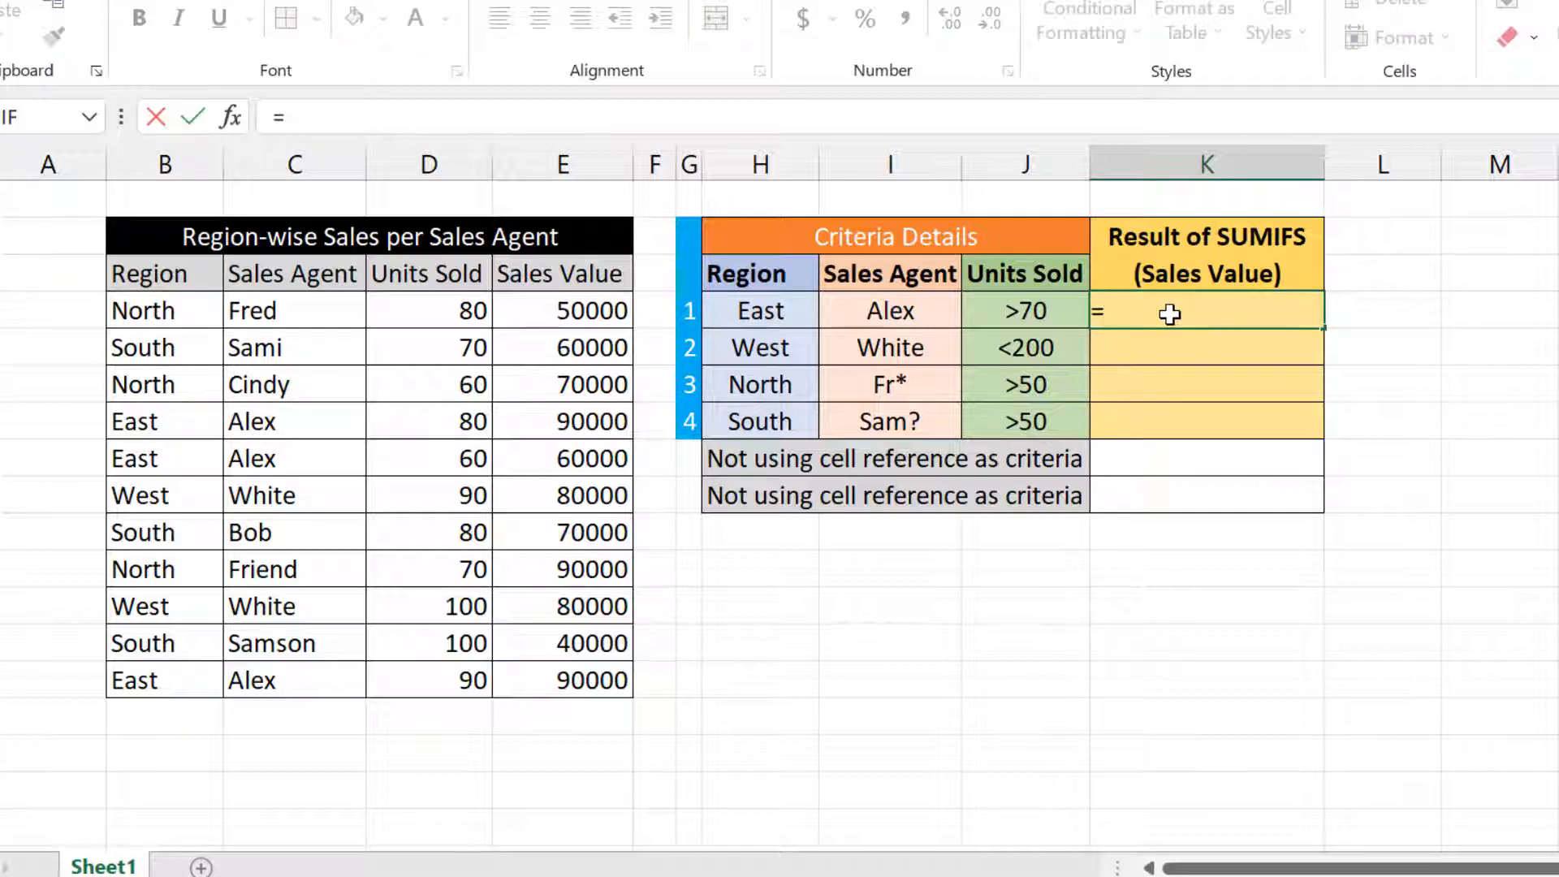
{"action": "type", "text": "sun"}
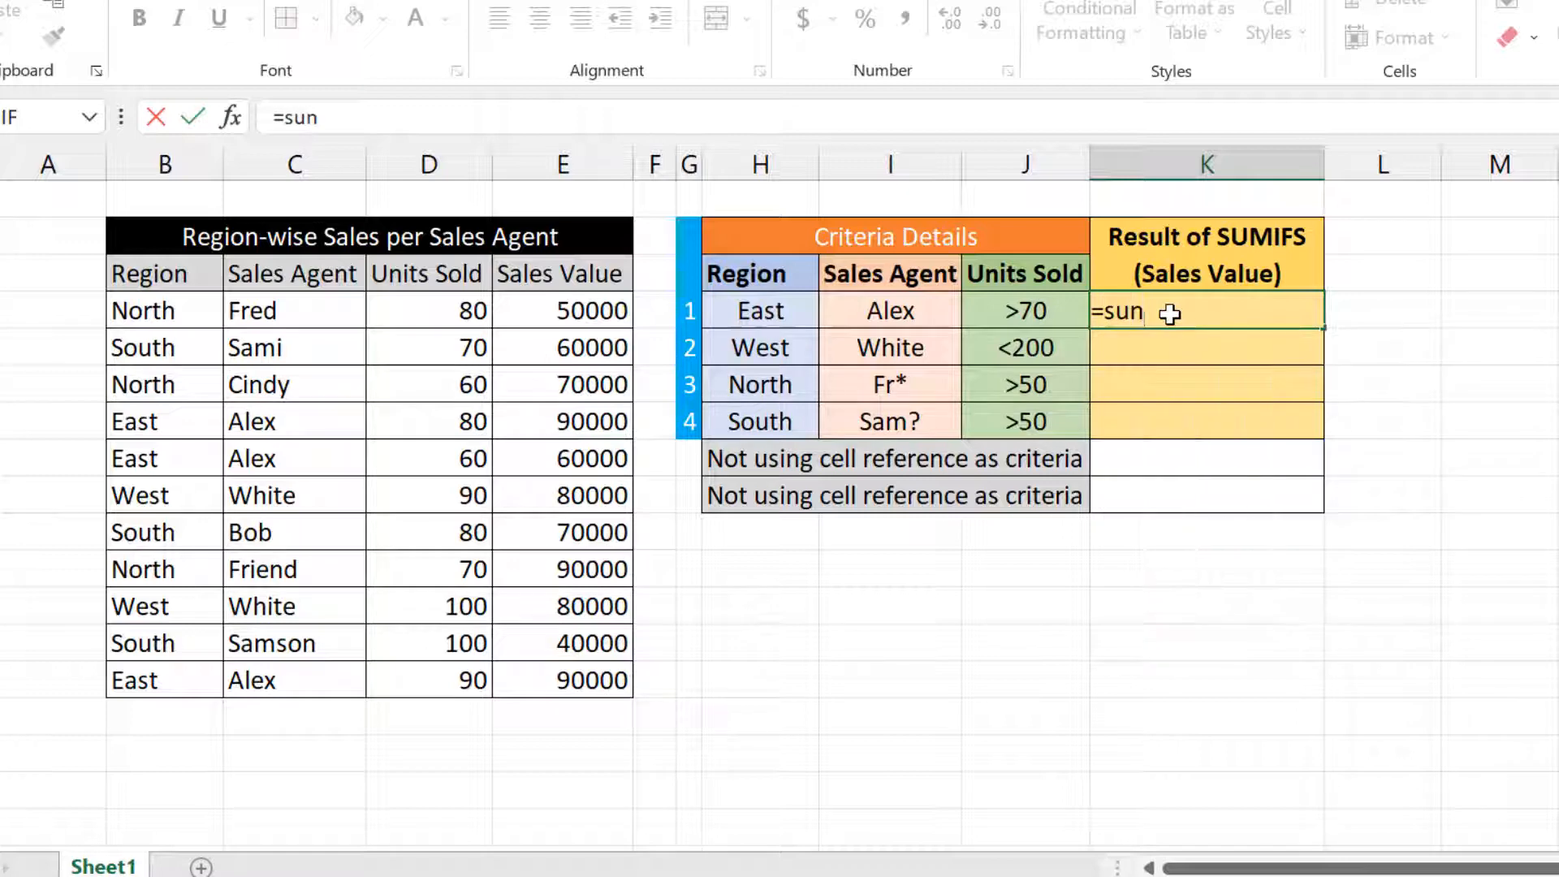
{"action": "key", "text": "BackSpace"}
{"action": "type", "text": "mif"}
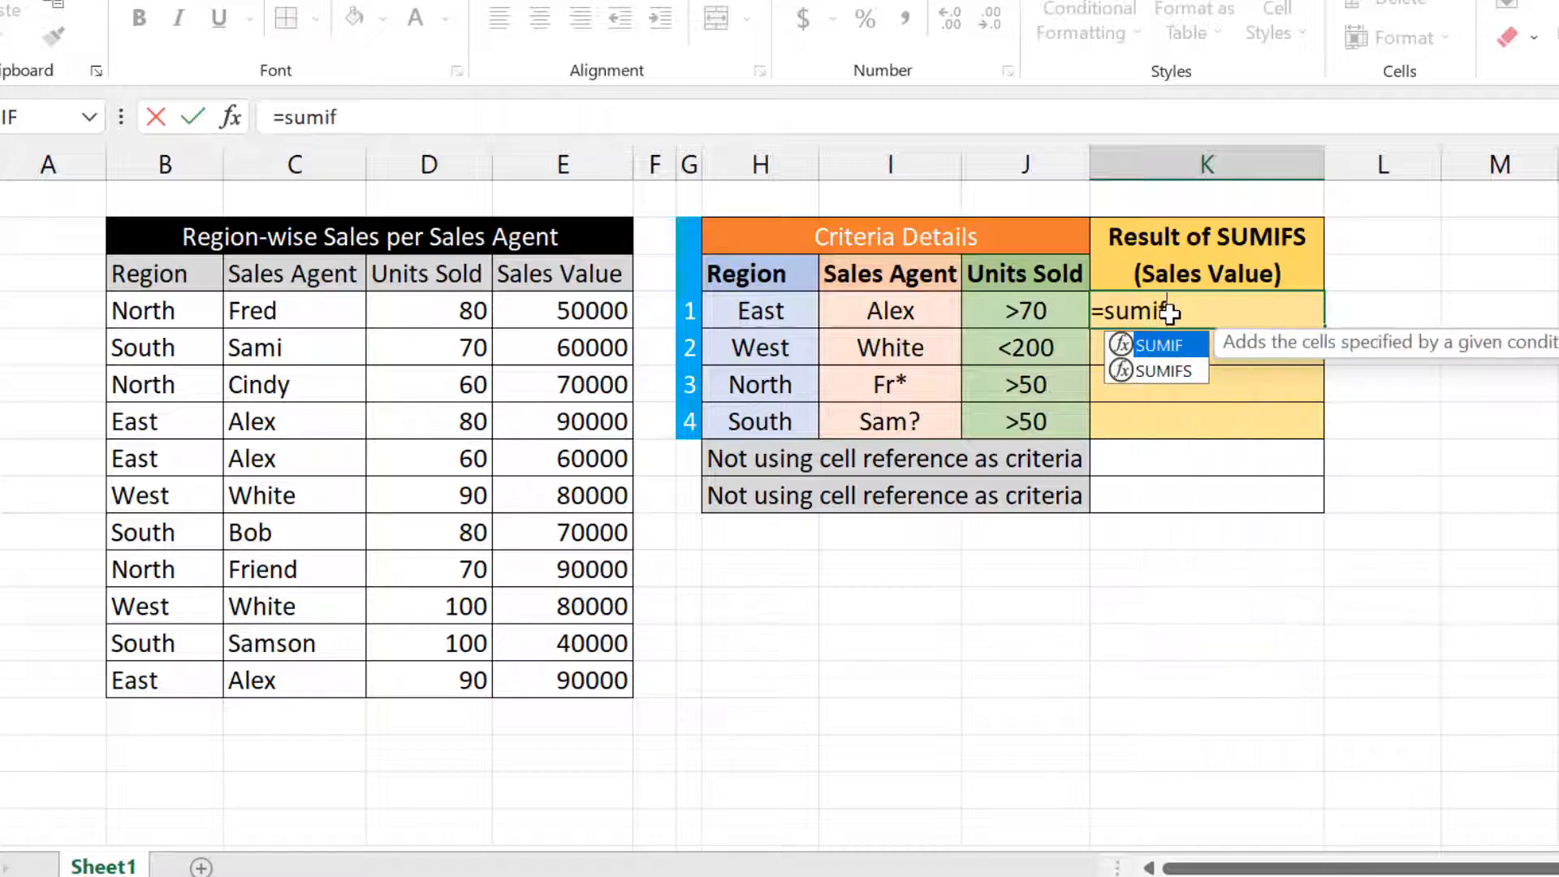
{"action": "type", "text": "s("}
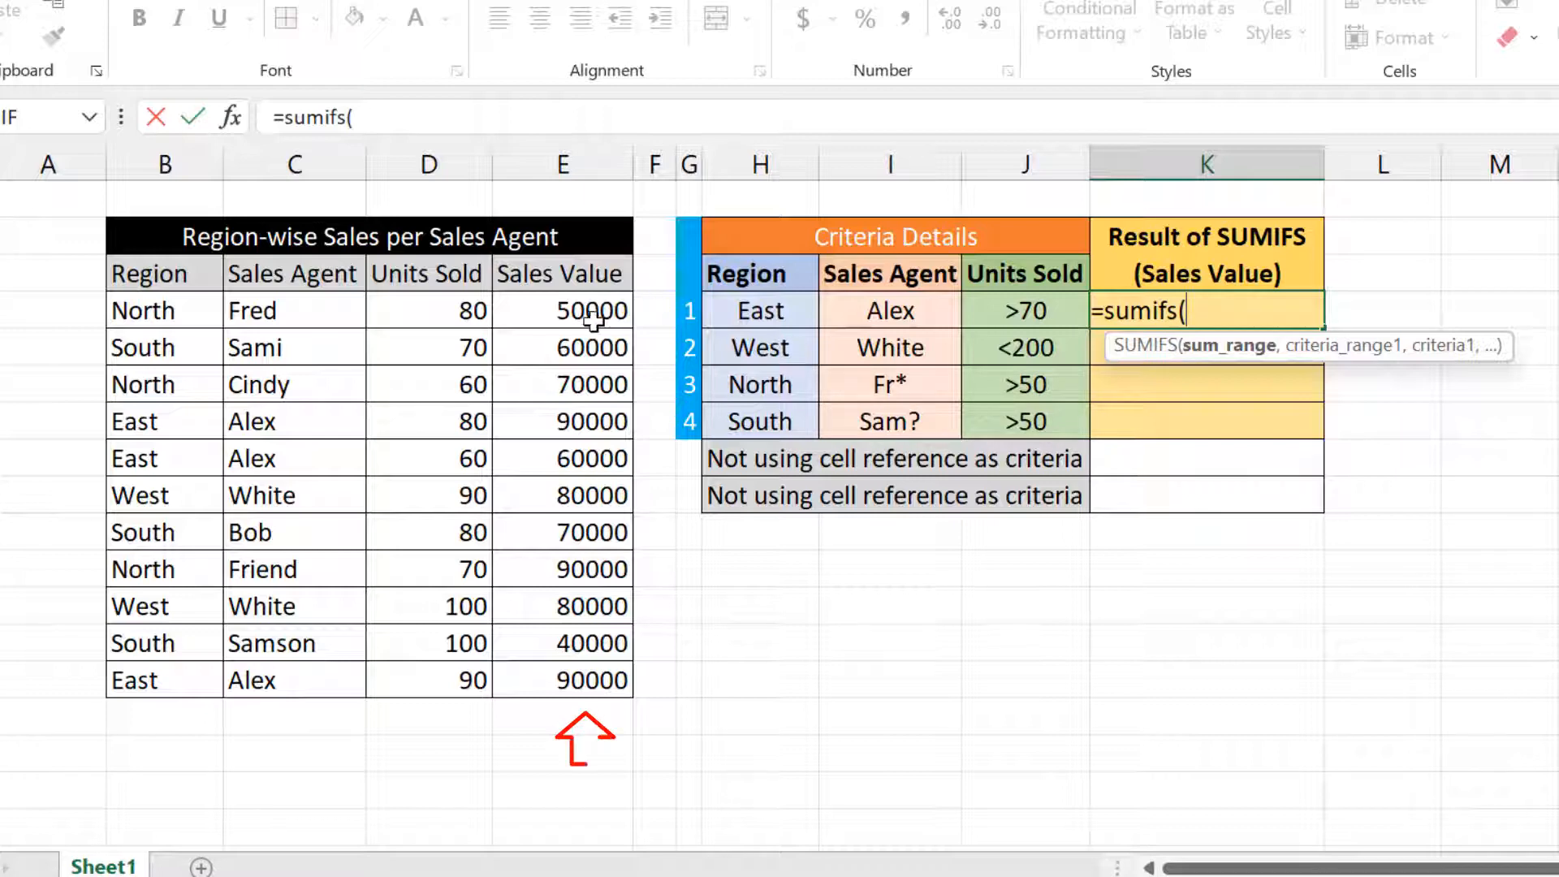
{"action": "left_click_drag", "start_coordinate": [587, 315], "coordinate": [567, 671]}
{"action": "type", "text": ","}
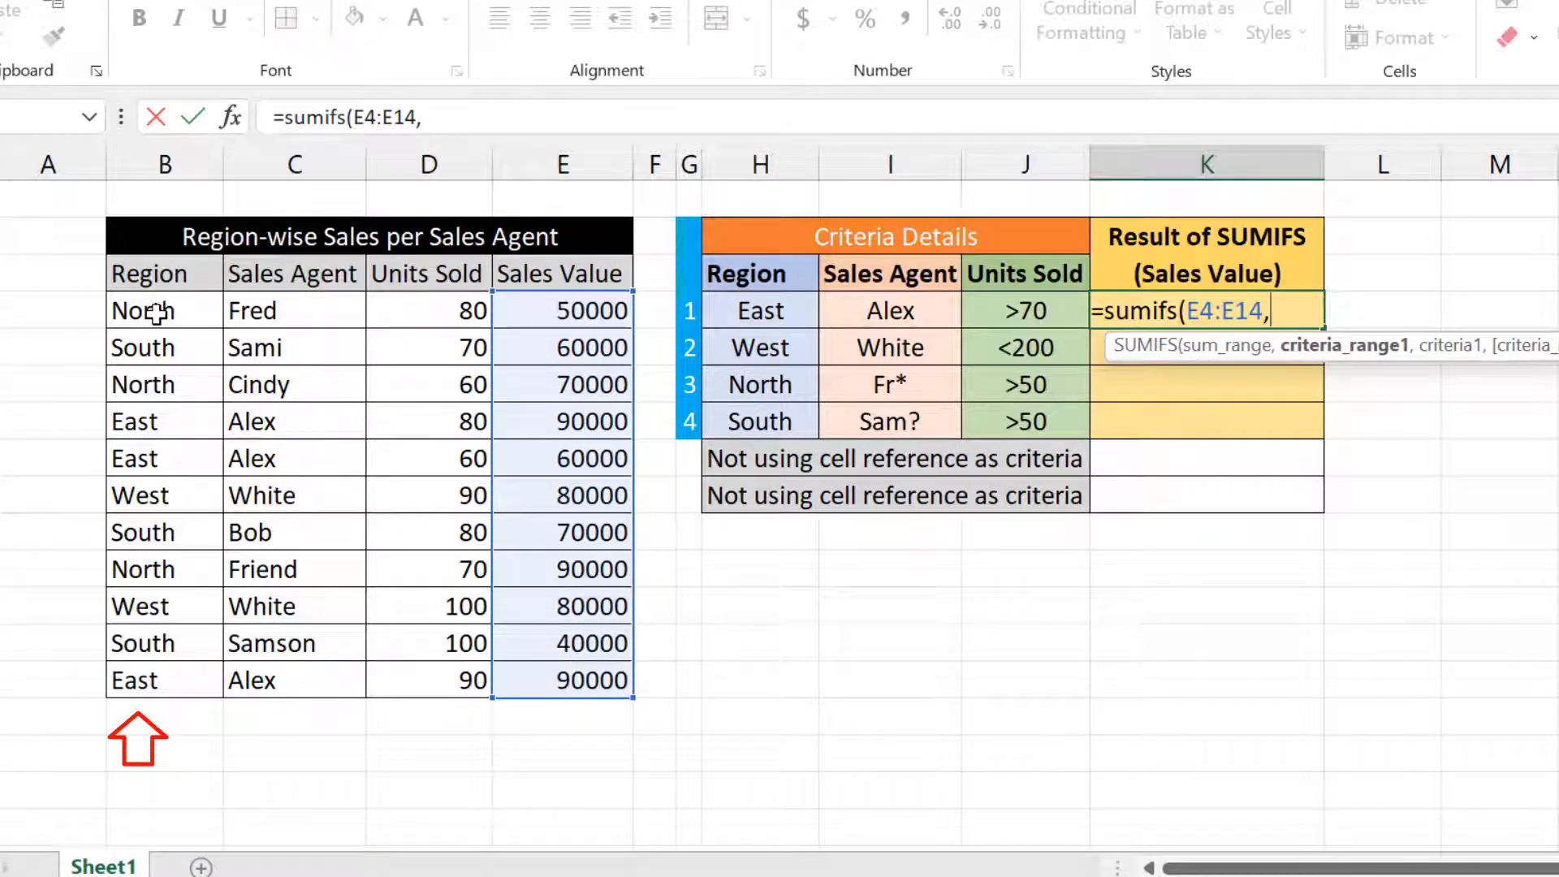
- Add the Region cells B4:B14 as the first criteria range, with H4 as its criterion
{"action": "left_click_drag", "start_coordinate": [161, 306], "coordinate": [168, 663]}
{"action": "type", "text": ","}
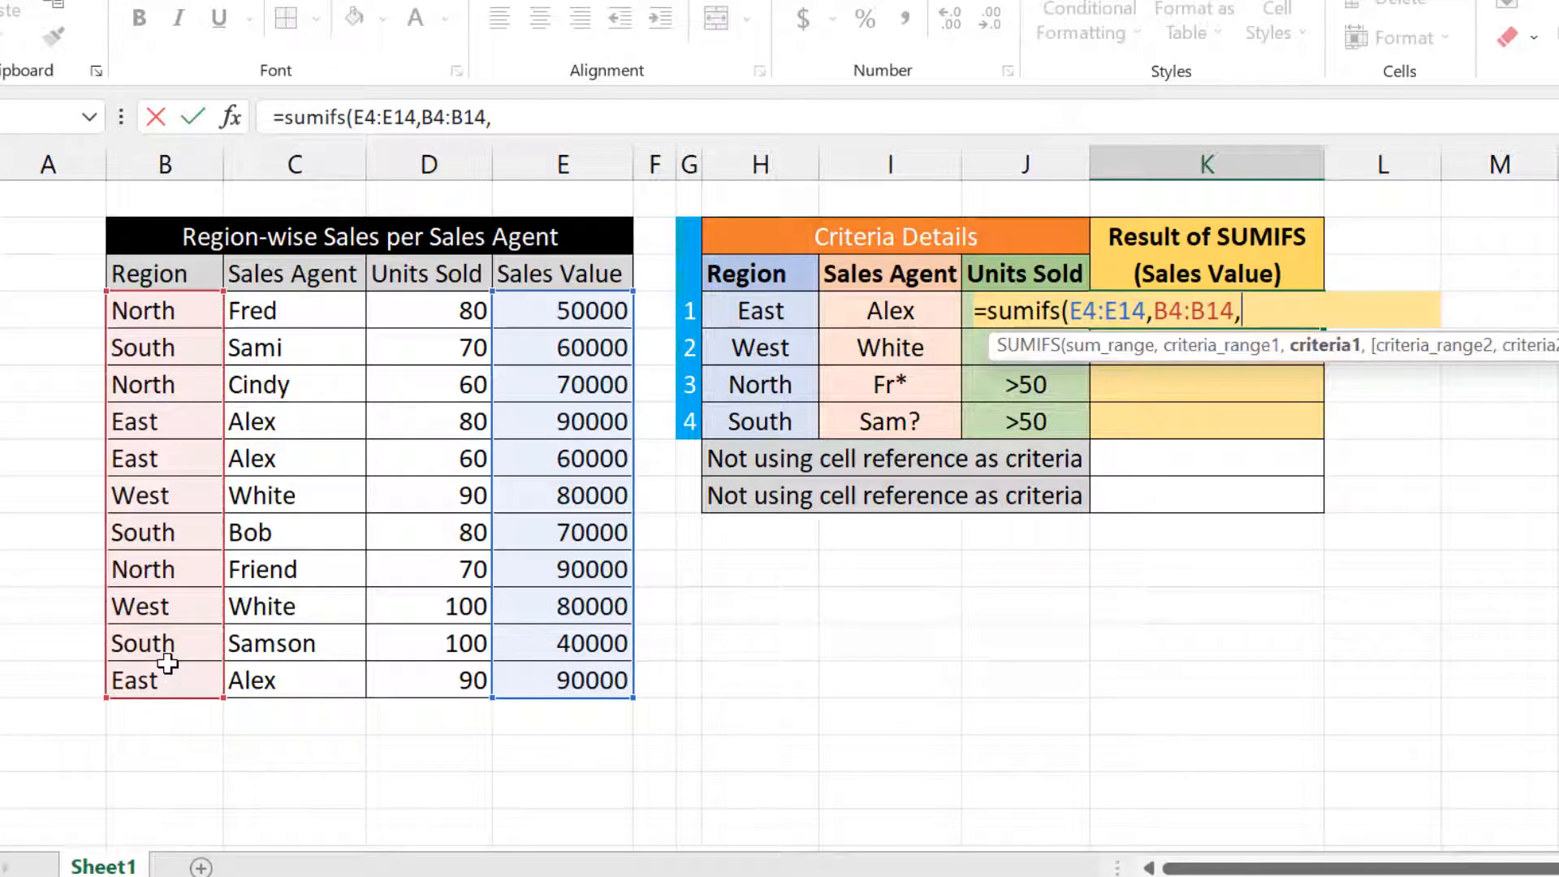
{"action": "left_click", "coordinate": [778, 309]}
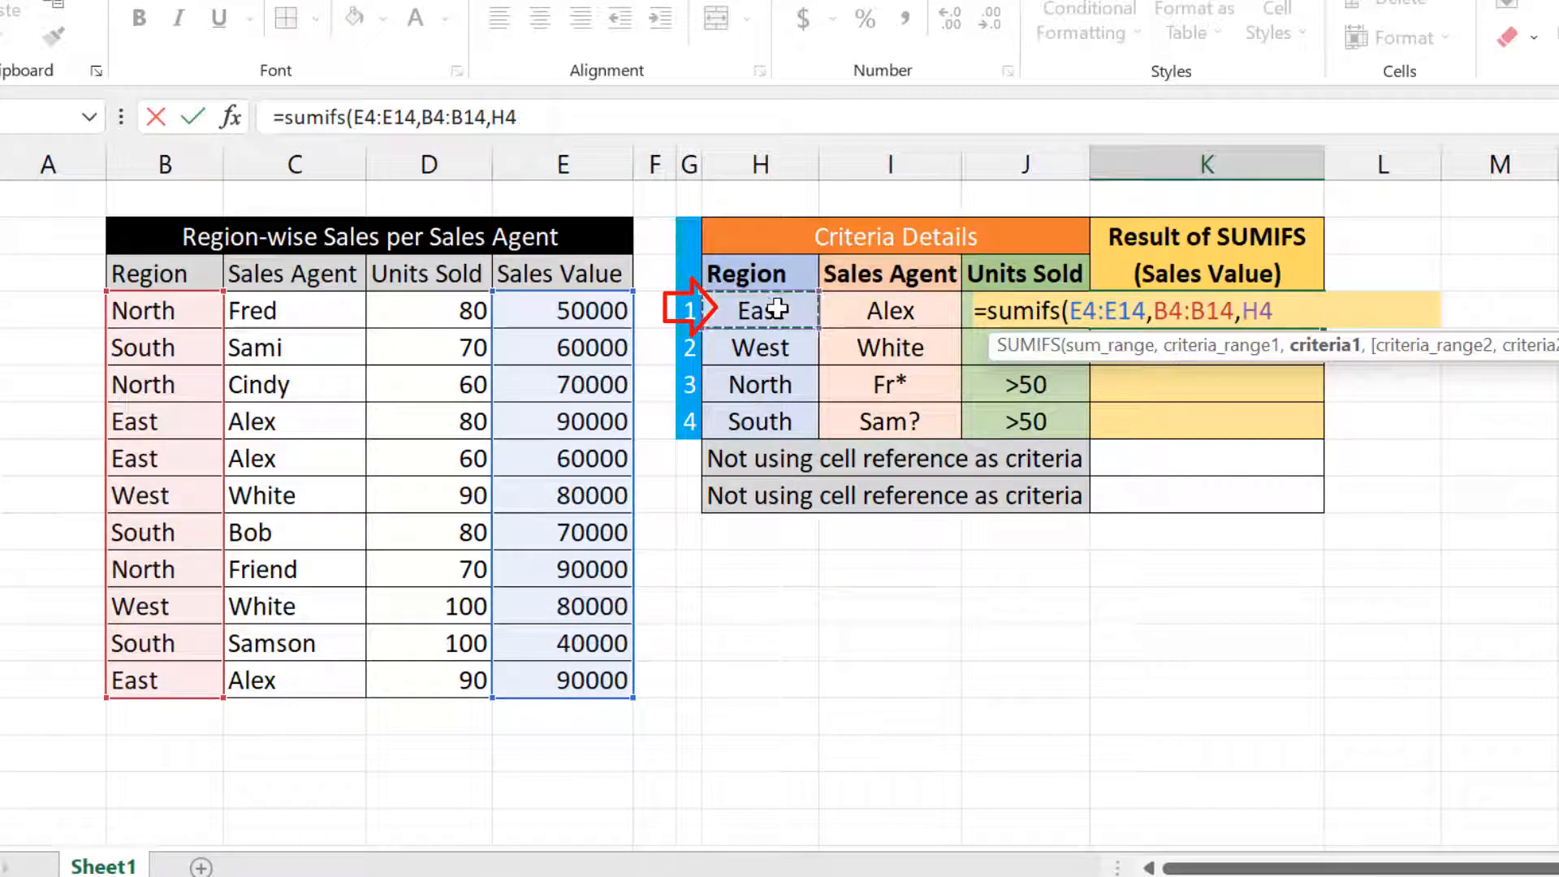
{"action": "type", "text": ","}
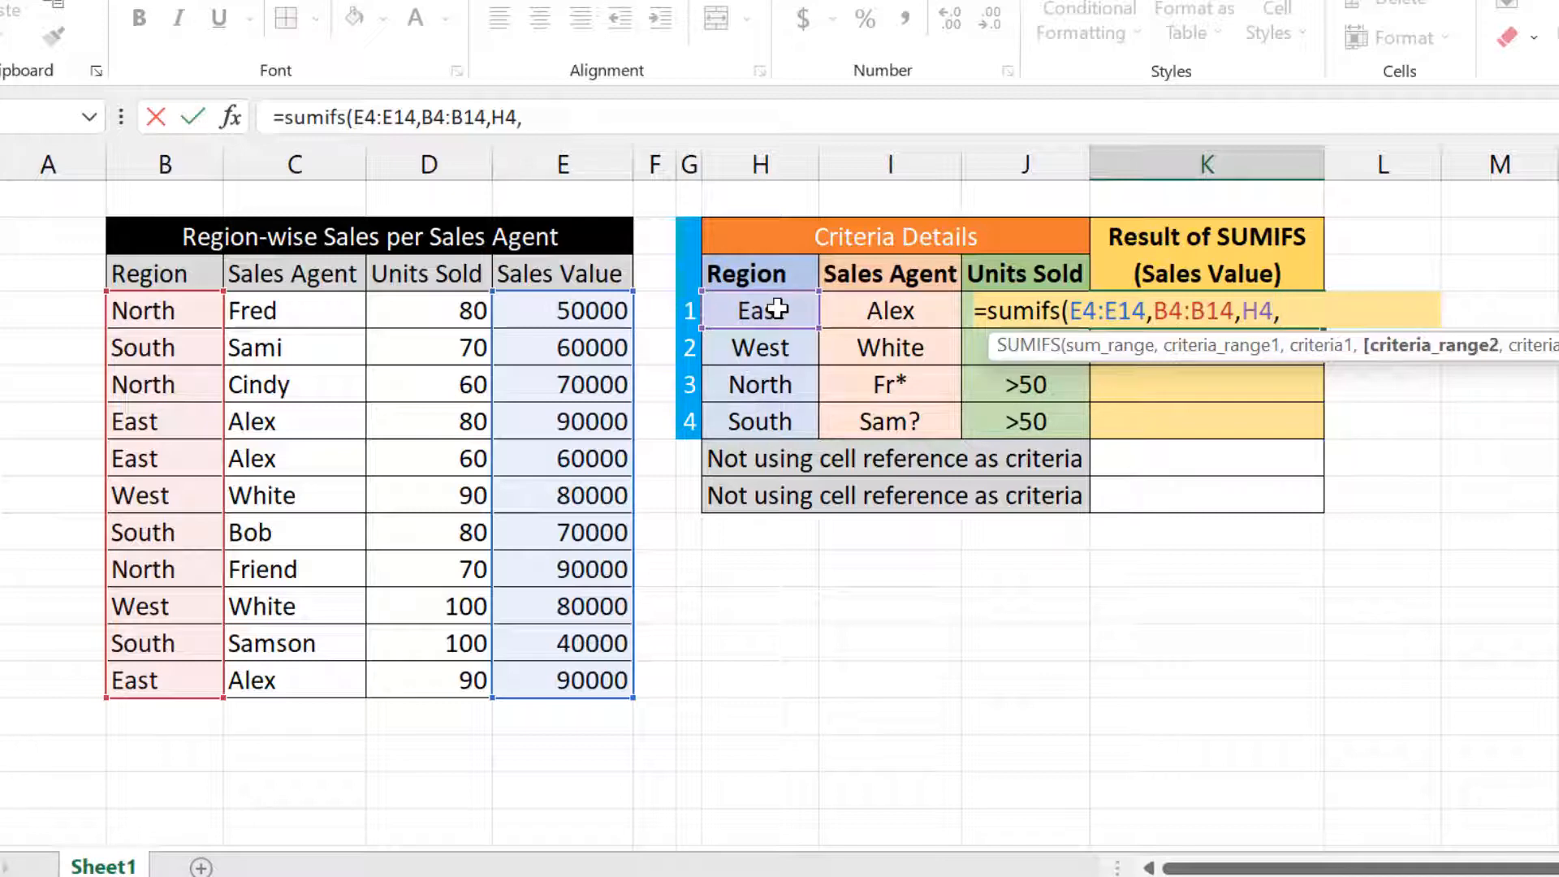
- Add the Sales Agent cells C4:C14 as the second criteria range, with I4 as its criterion
{"action": "left_click_drag", "start_coordinate": [297, 307], "coordinate": [299, 670]}
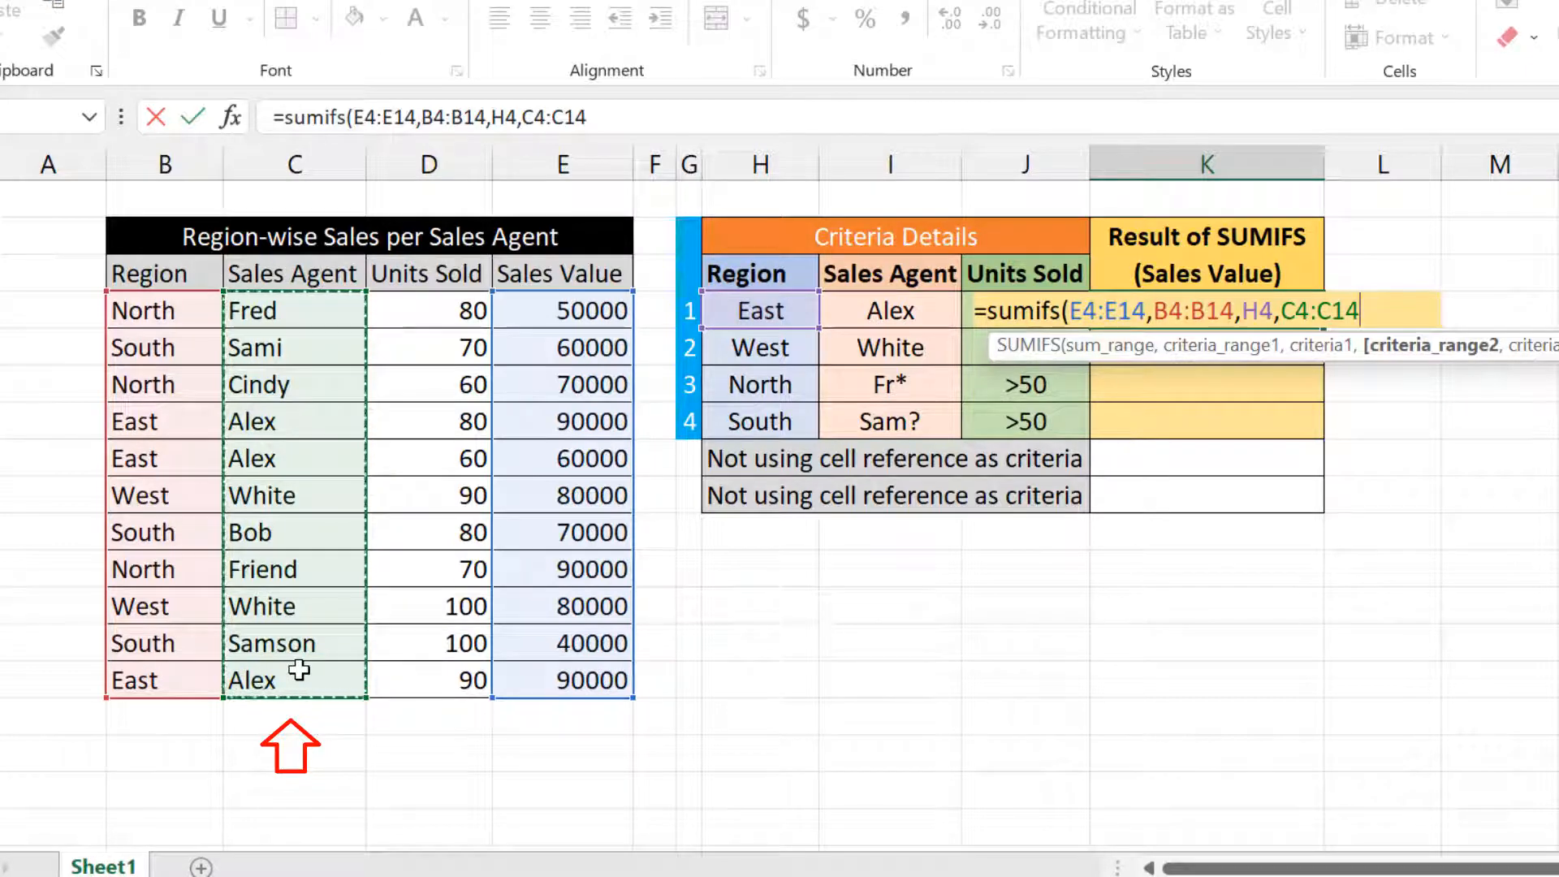
{"action": "type", "text": ","}
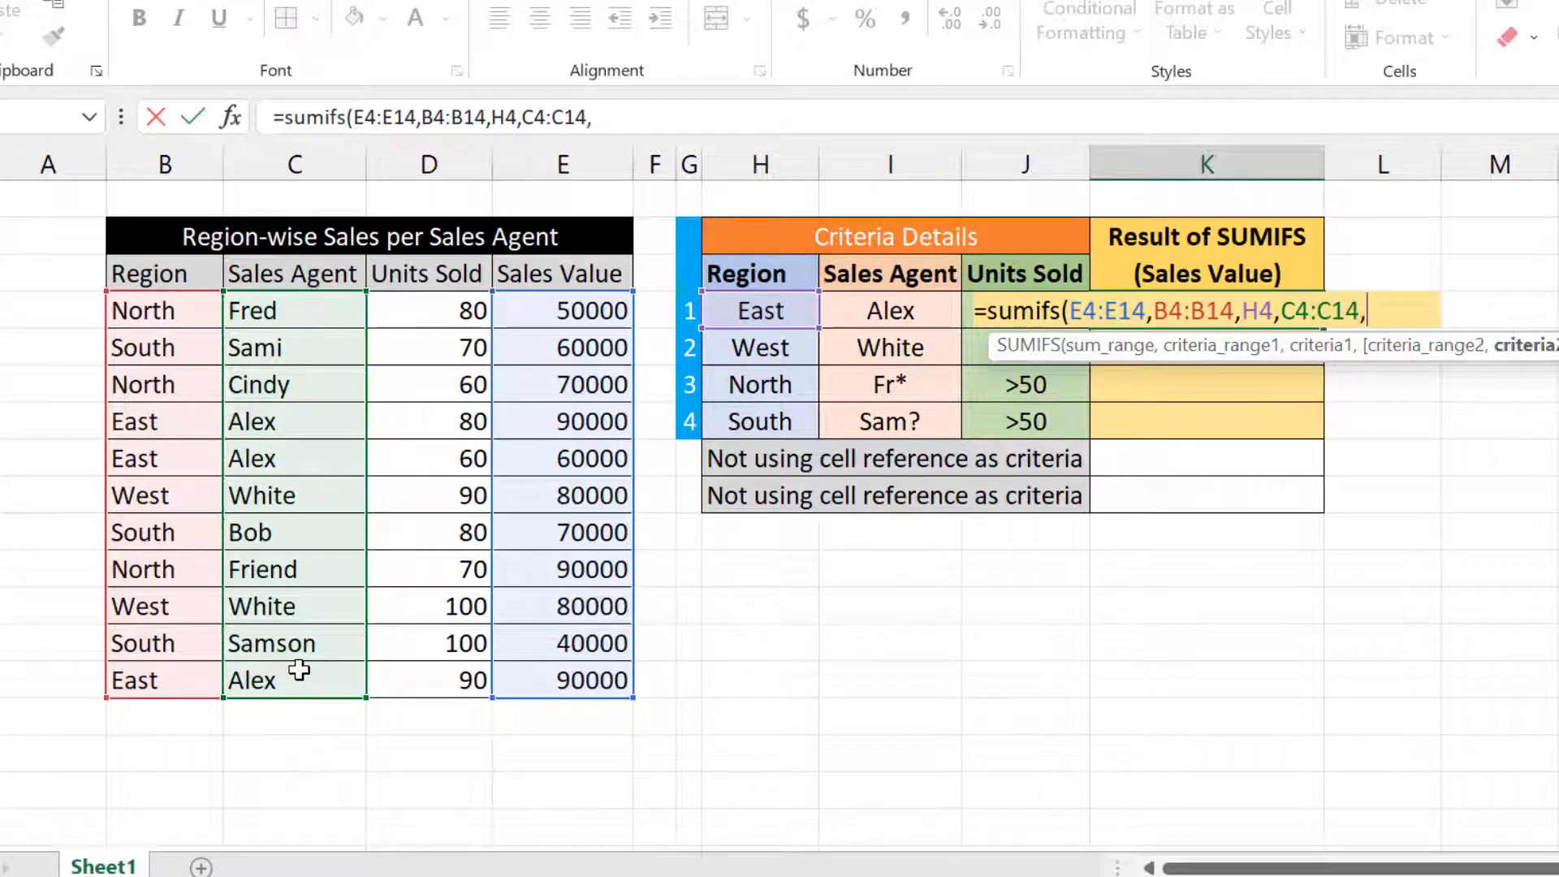
{"action": "left_click", "coordinate": [889, 311]}
{"action": "type", "text": ","}
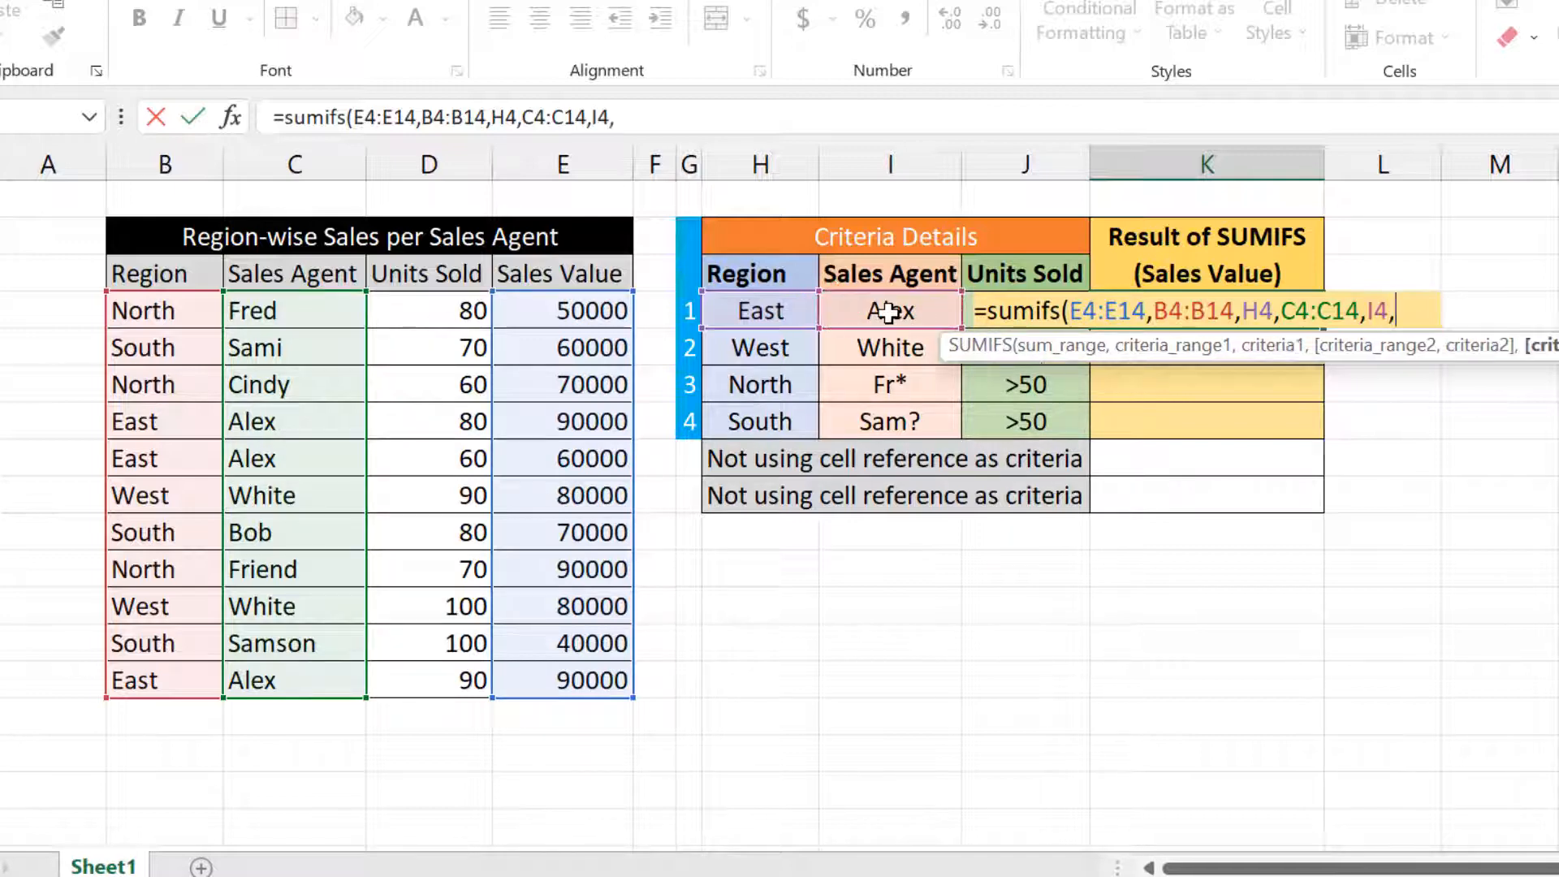
- Add the Units Sold cells D4:D14 with criterion J4 as the third pair, and complete the K4 formula
{"action": "left_click", "coordinate": [440, 310]}
{"action": "left_click_drag", "start_coordinate": [440, 311], "coordinate": [428, 615]}
{"action": "left_click_drag", "start_coordinate": [432, 649], "coordinate": [432, 669]}
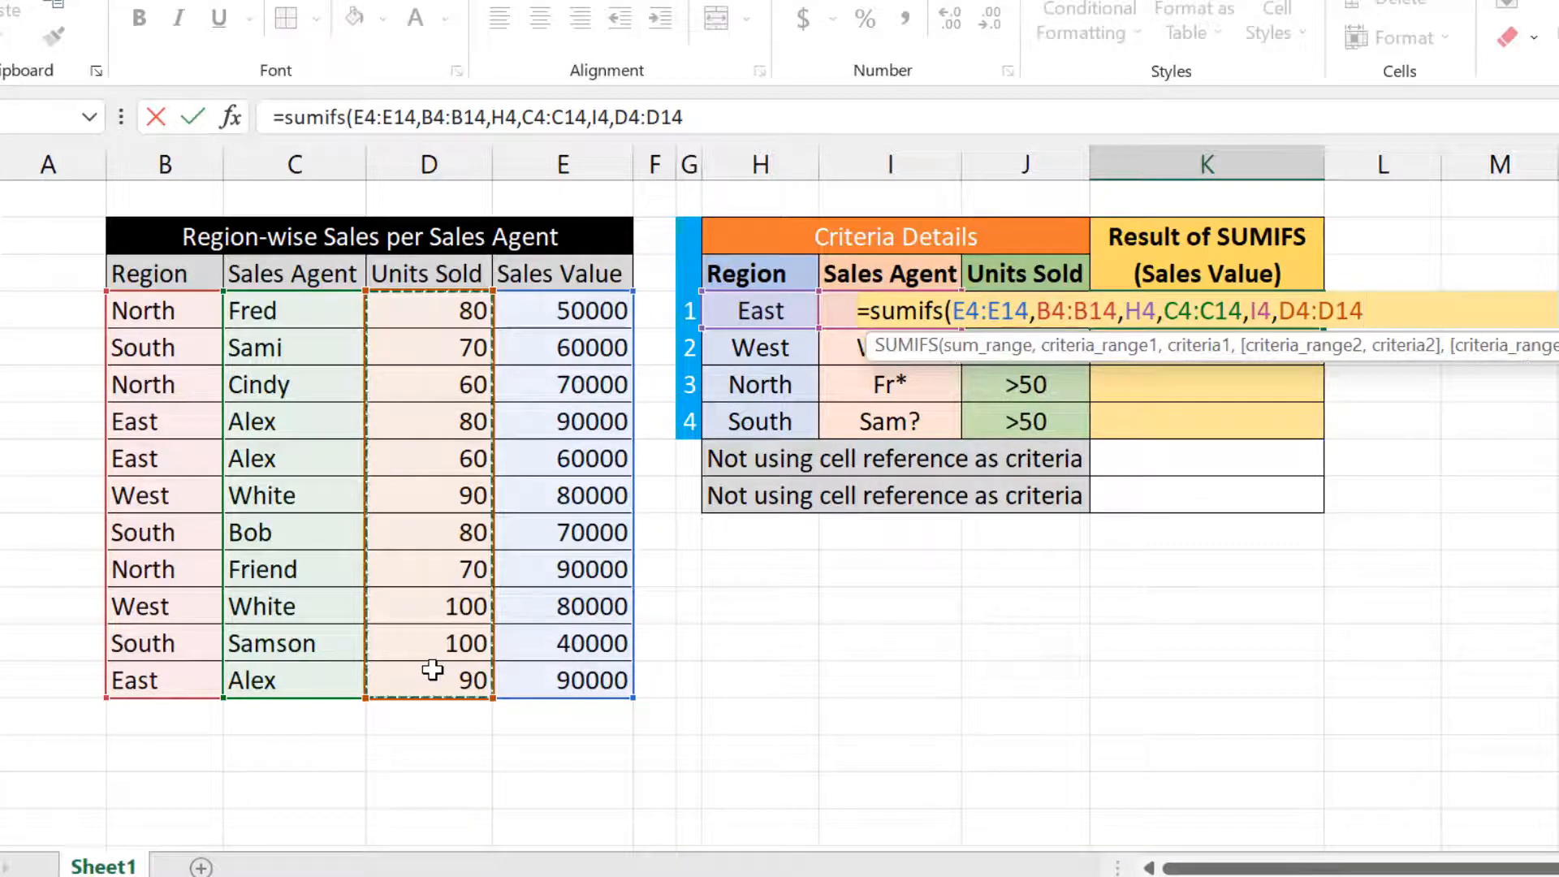
{"action": "type", "text": ","}
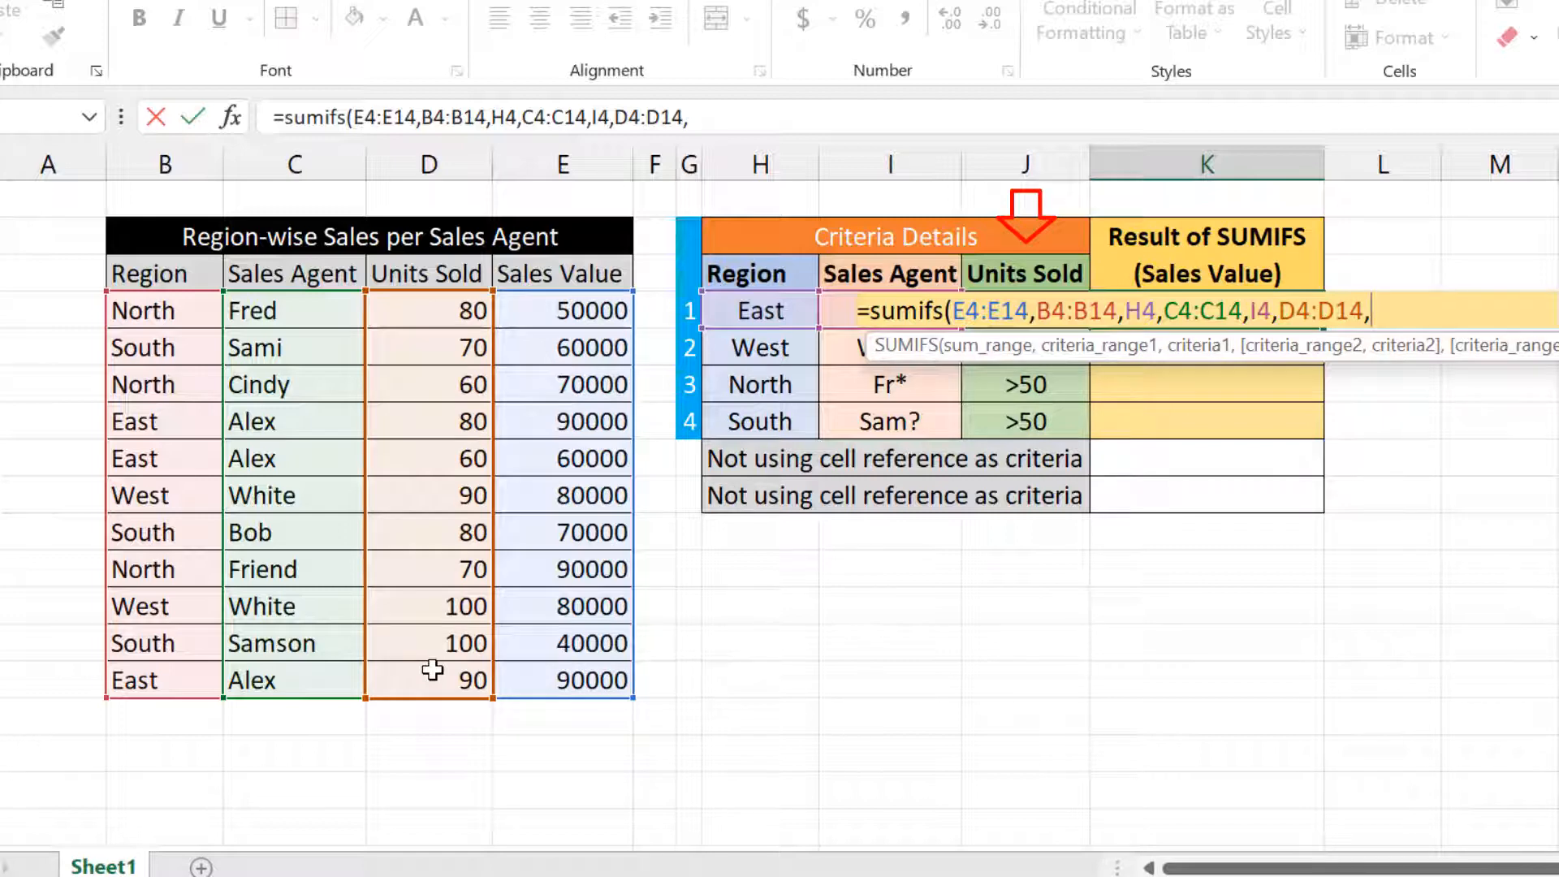
{"action": "type", "text": "J4)"}
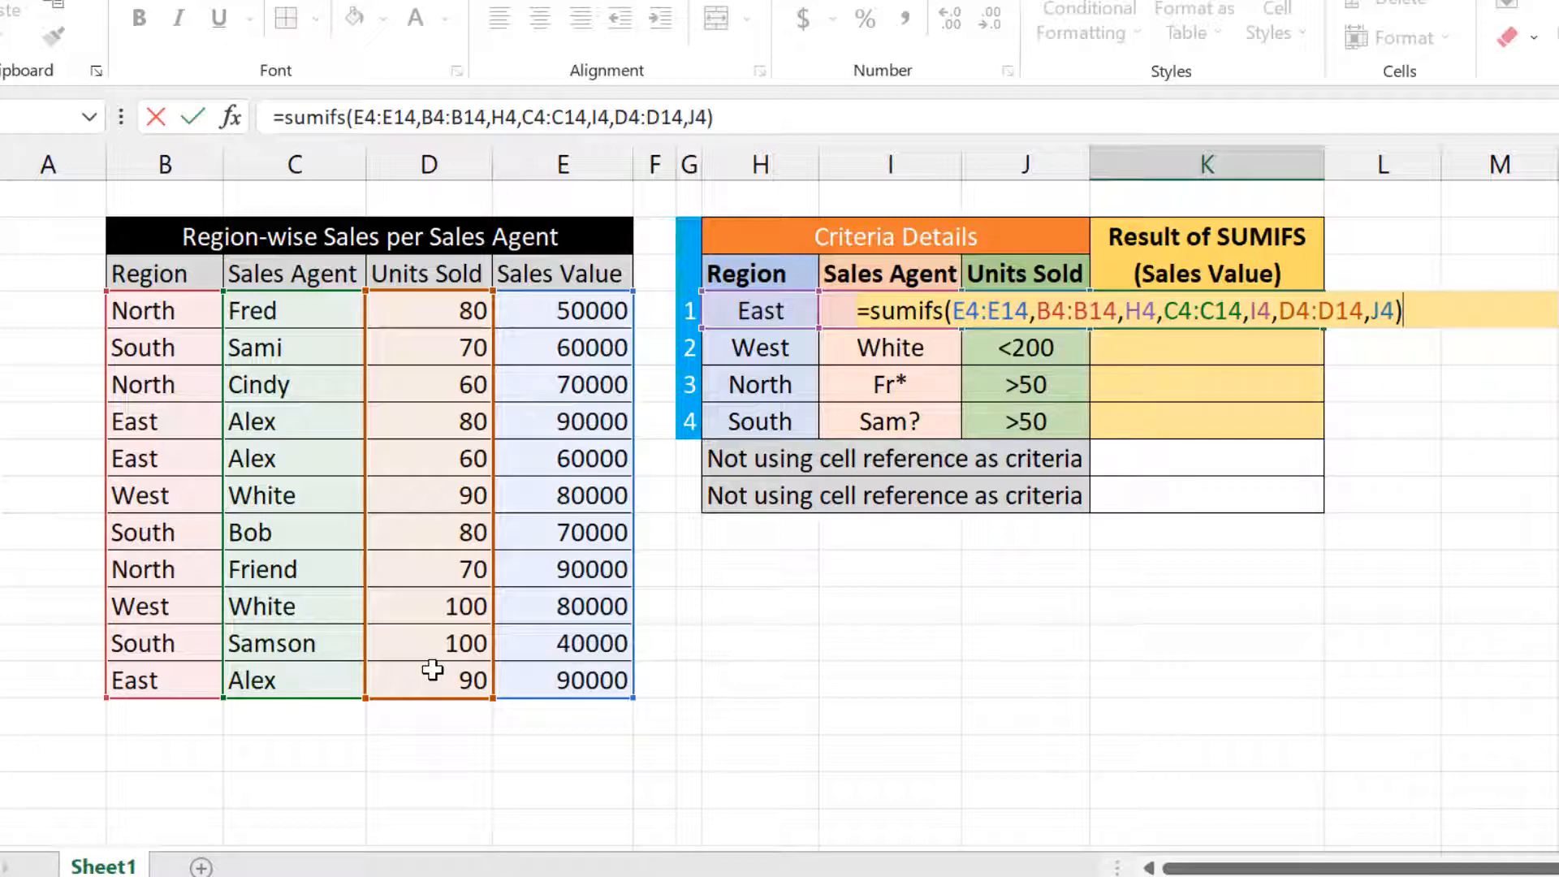
{"action": "key", "text": "Return"}
{"action": "key", "text": "Up"}
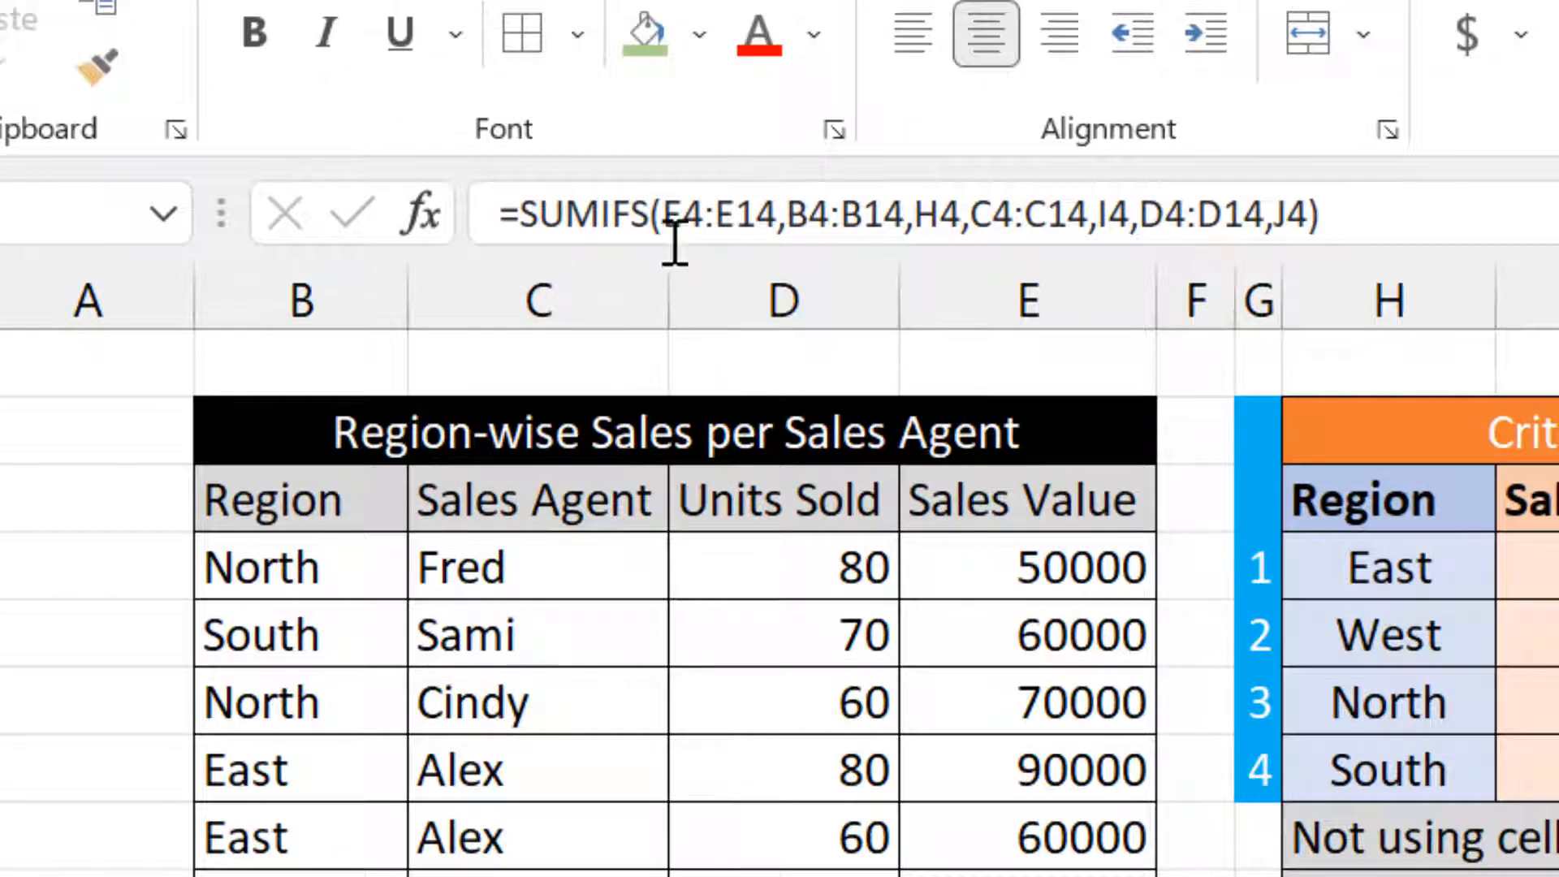
- Make the E4:E14 and B4:B14 ranges in the K4 formula absolute references
{"action": "left_click", "coordinate": [661, 214]}
{"action": "left_click_drag", "start_coordinate": [665, 214], "coordinate": [898, 247]}
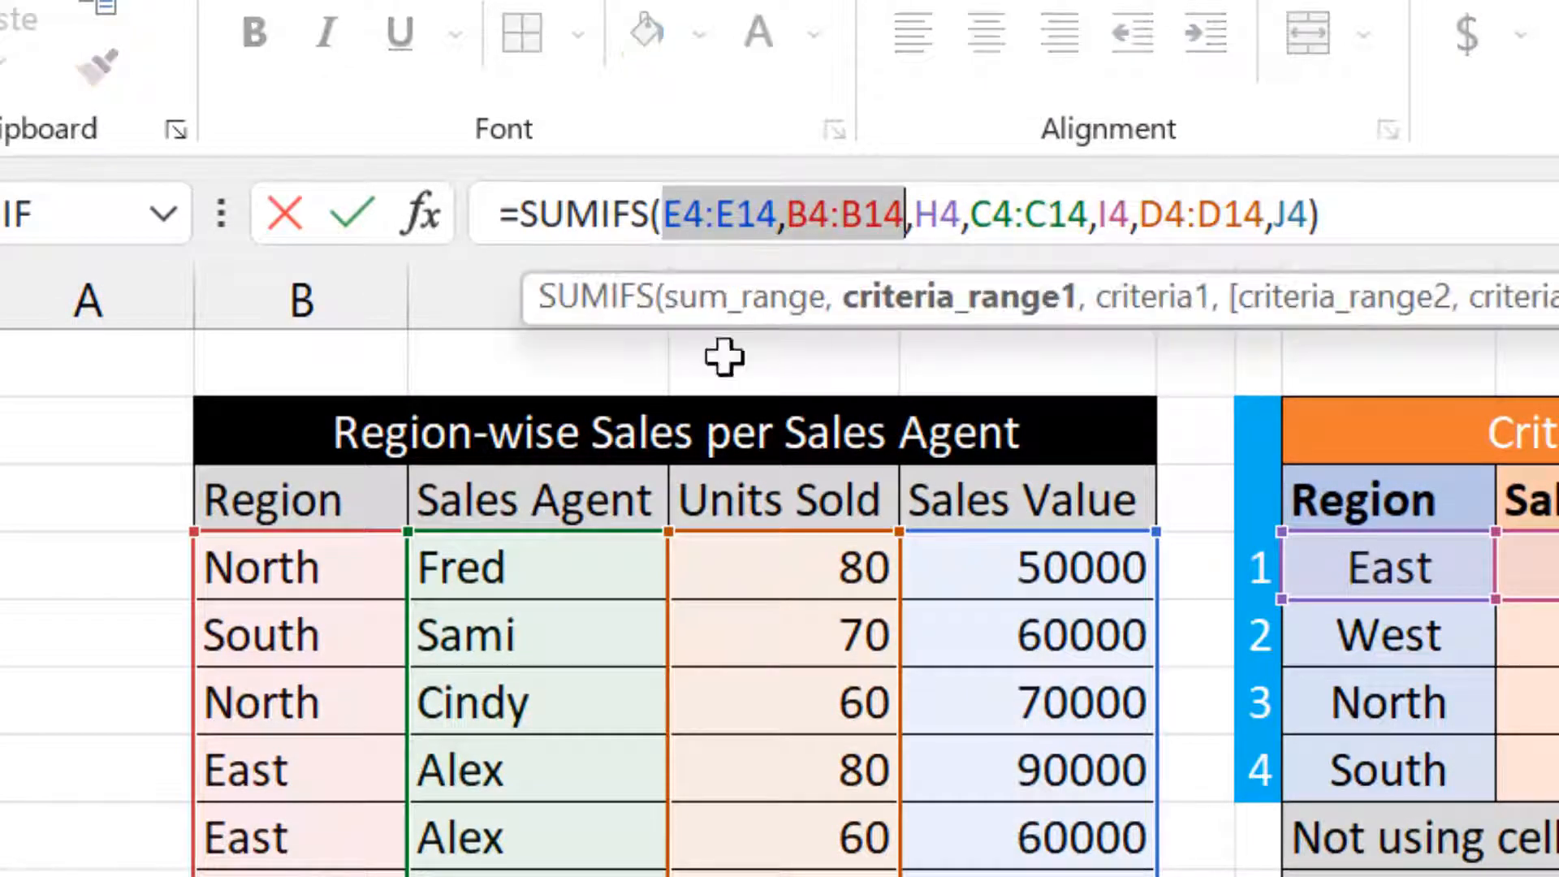
{"action": "key", "text": "F4"}
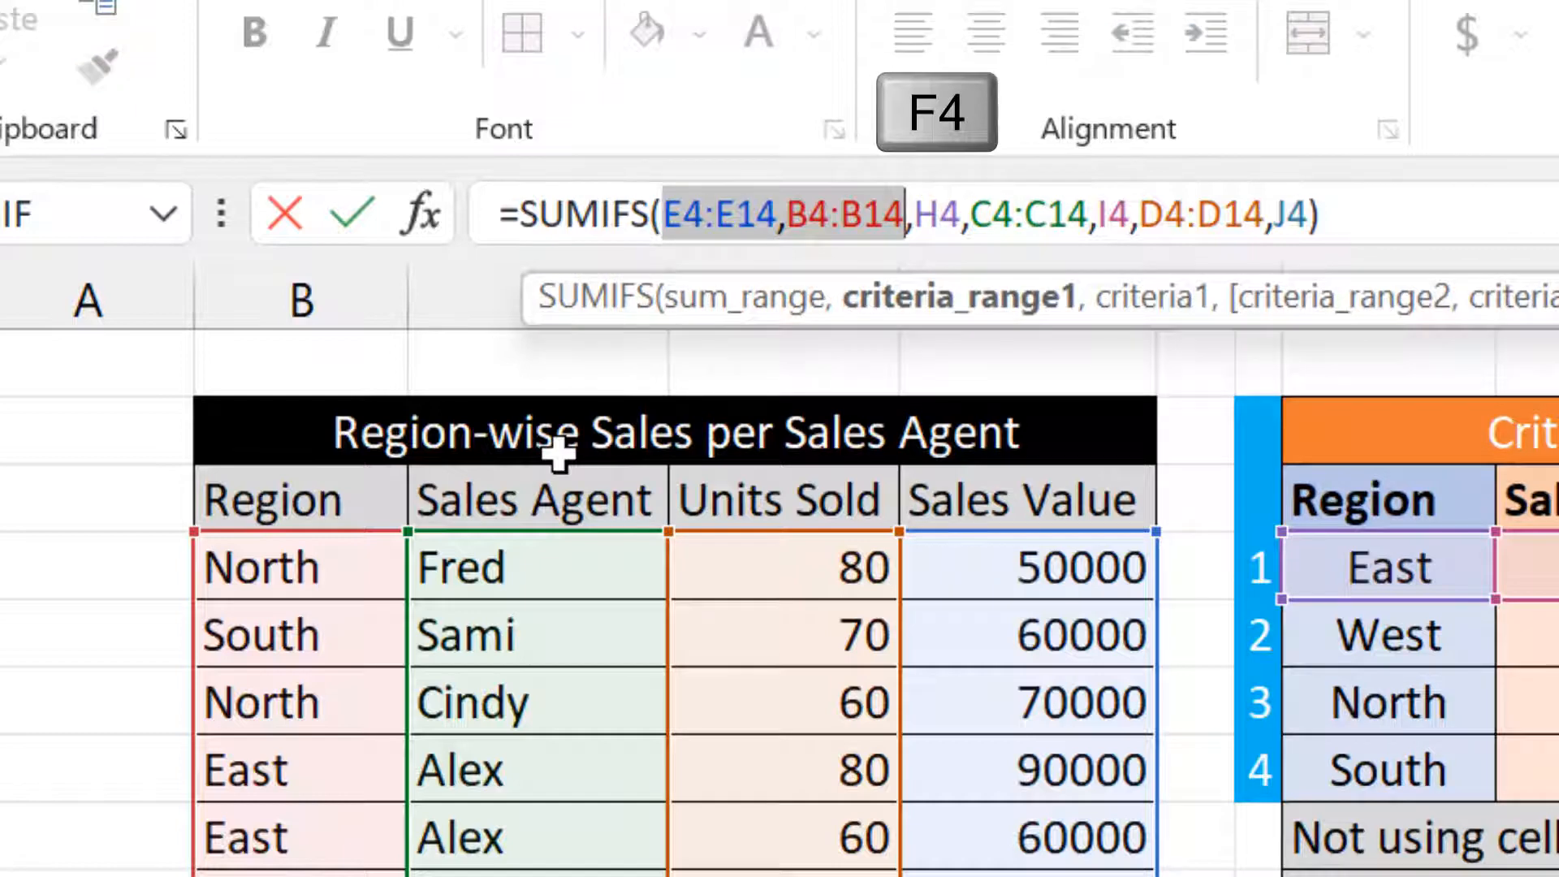
{"action": "key", "text": "F4"}
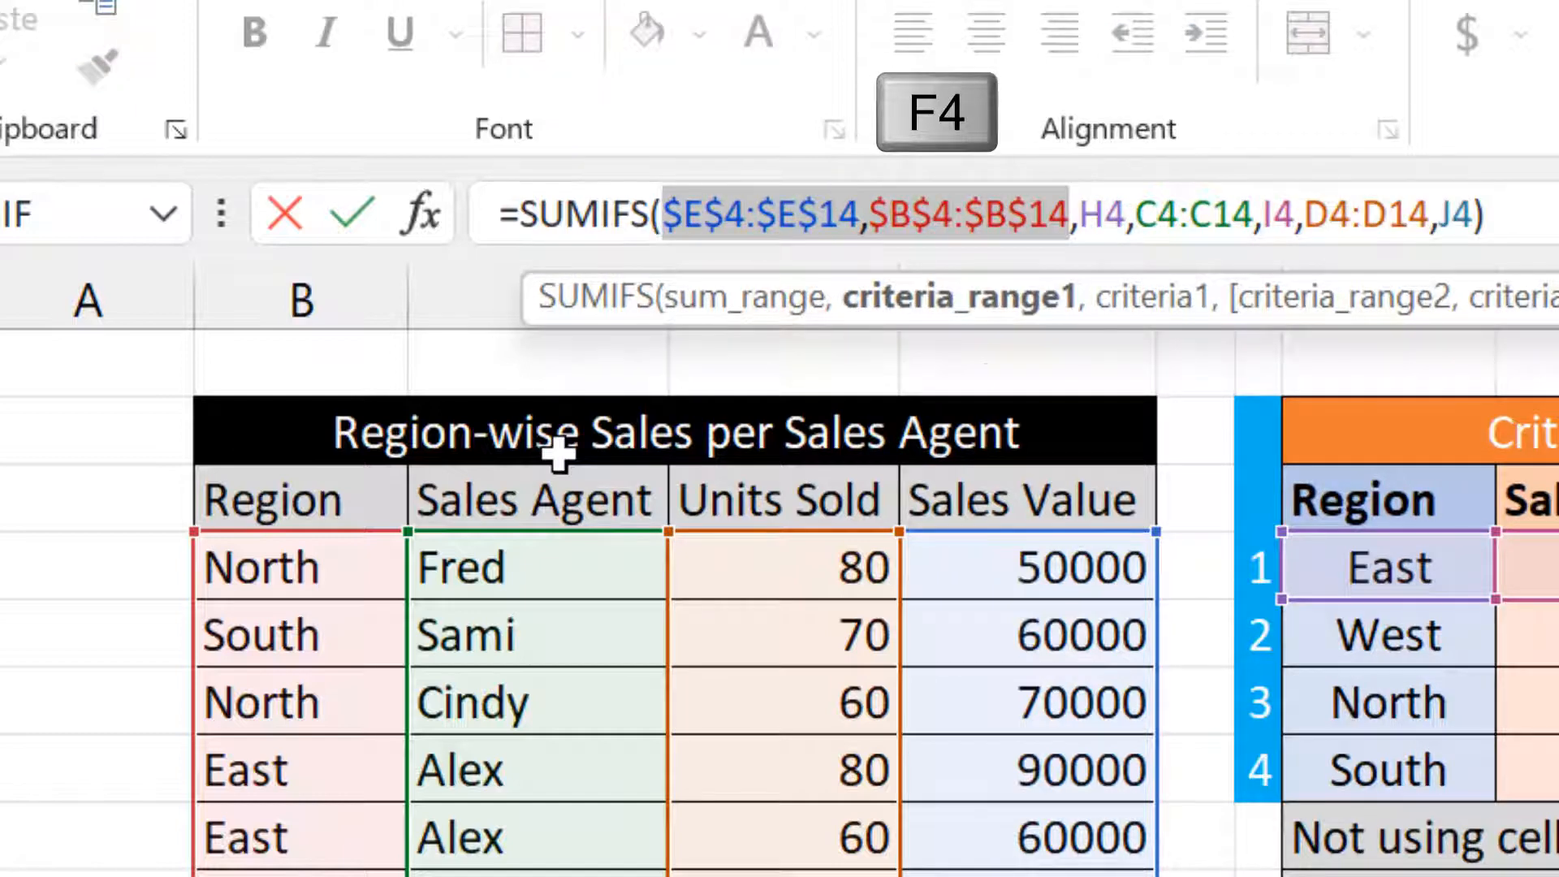
- Make the C4:C14 and D4:D14 ranges absolute as well, and commit the K4 formula
{"action": "left_click", "coordinate": [1163, 221]}
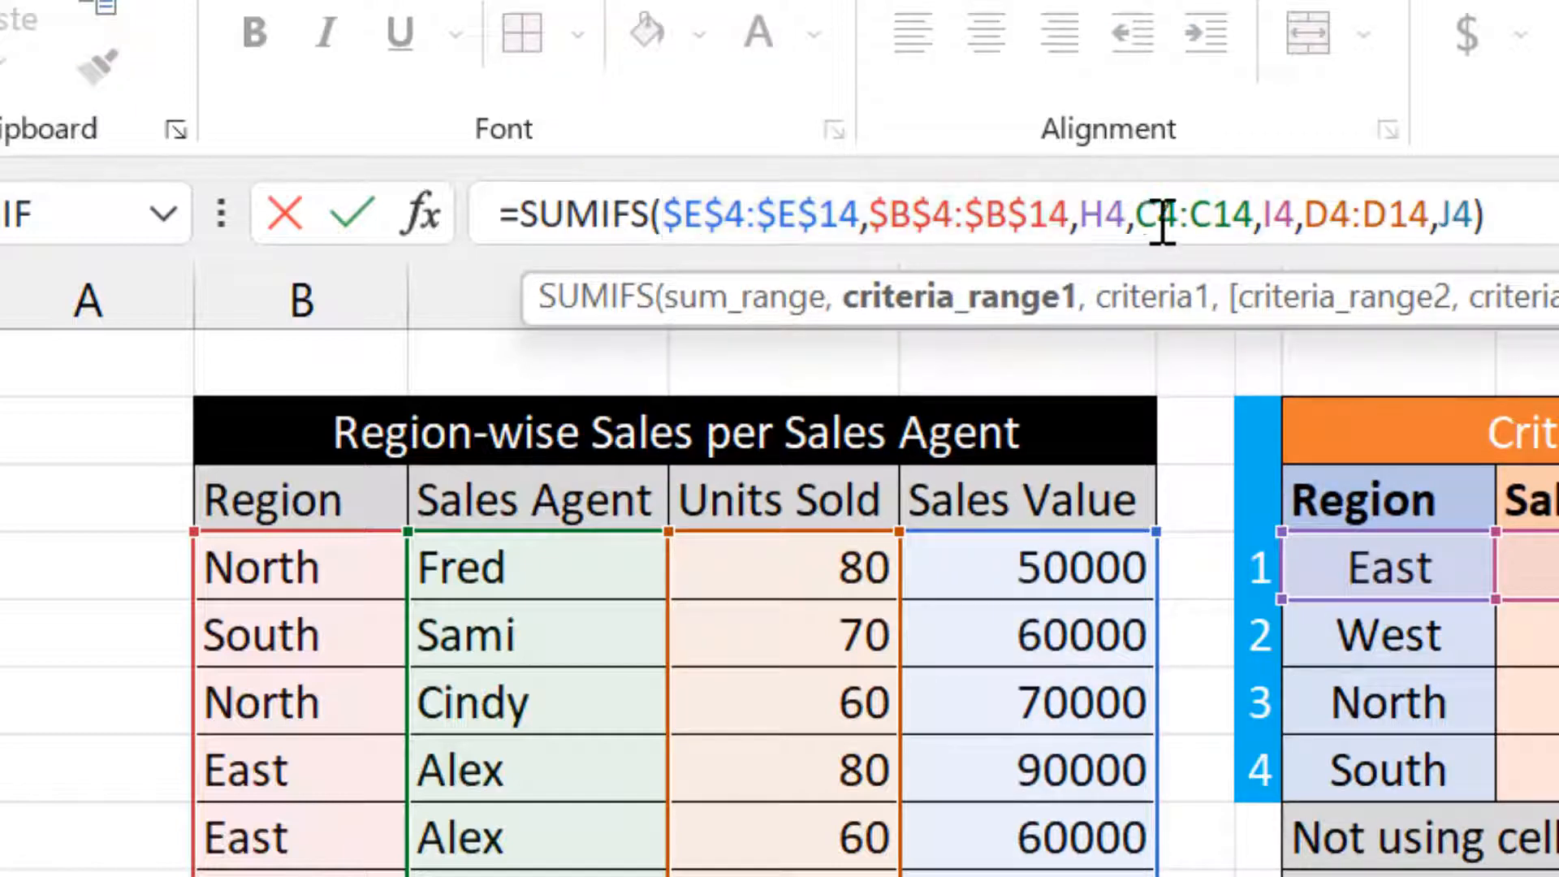
{"action": "left_click_drag", "start_coordinate": [1137, 219], "coordinate": [1259, 219]}
{"action": "key", "text": "F4"}
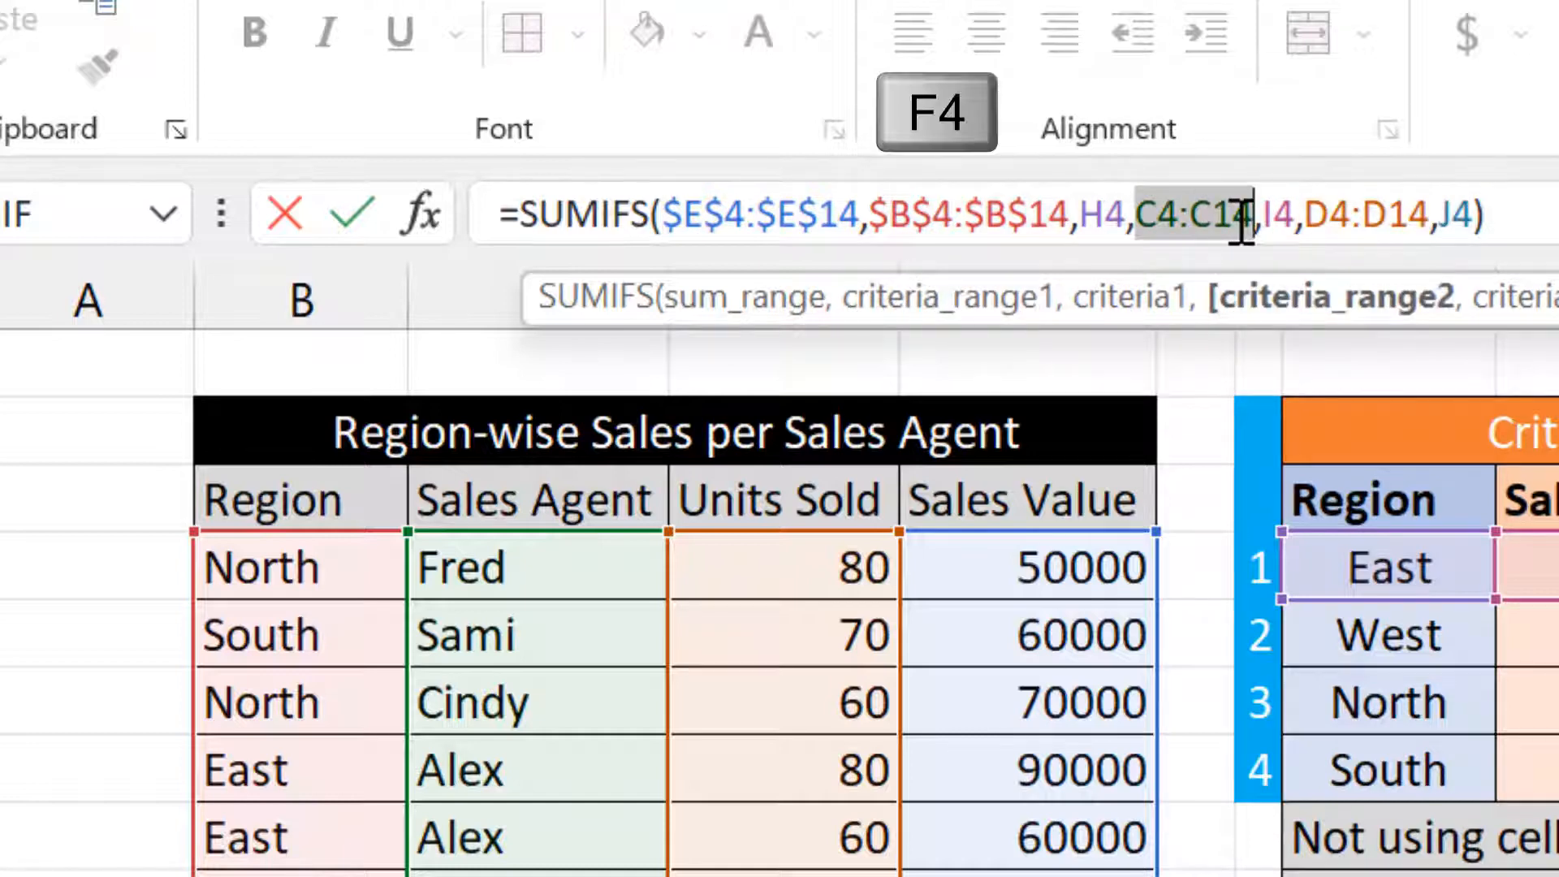
{"action": "key", "text": "F4"}
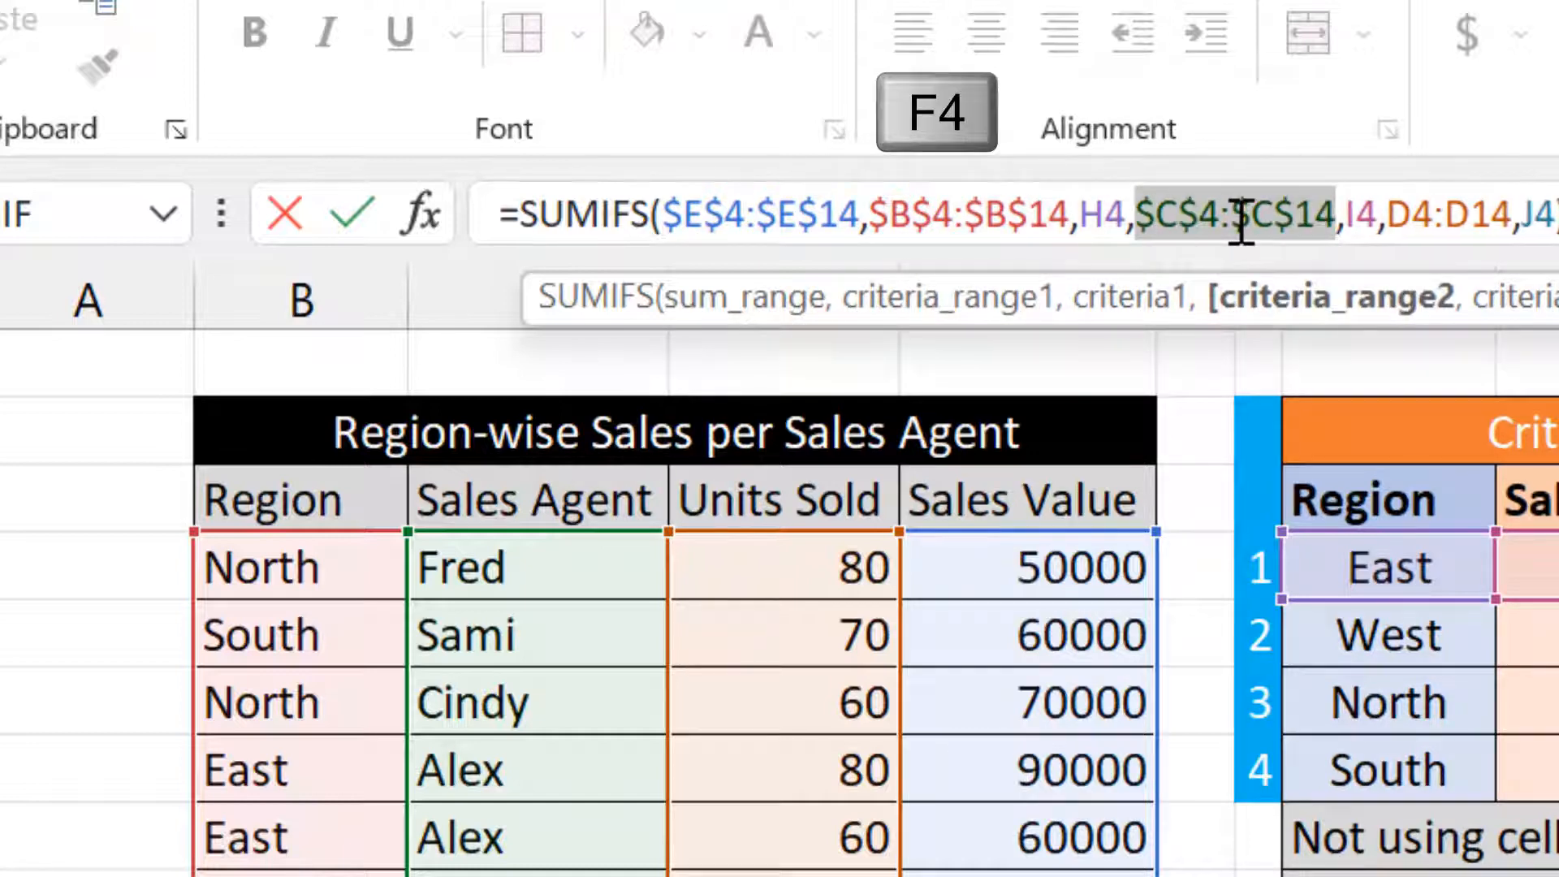
{"action": "left_click_drag", "start_coordinate": [1387, 216], "coordinate": [1504, 221]}
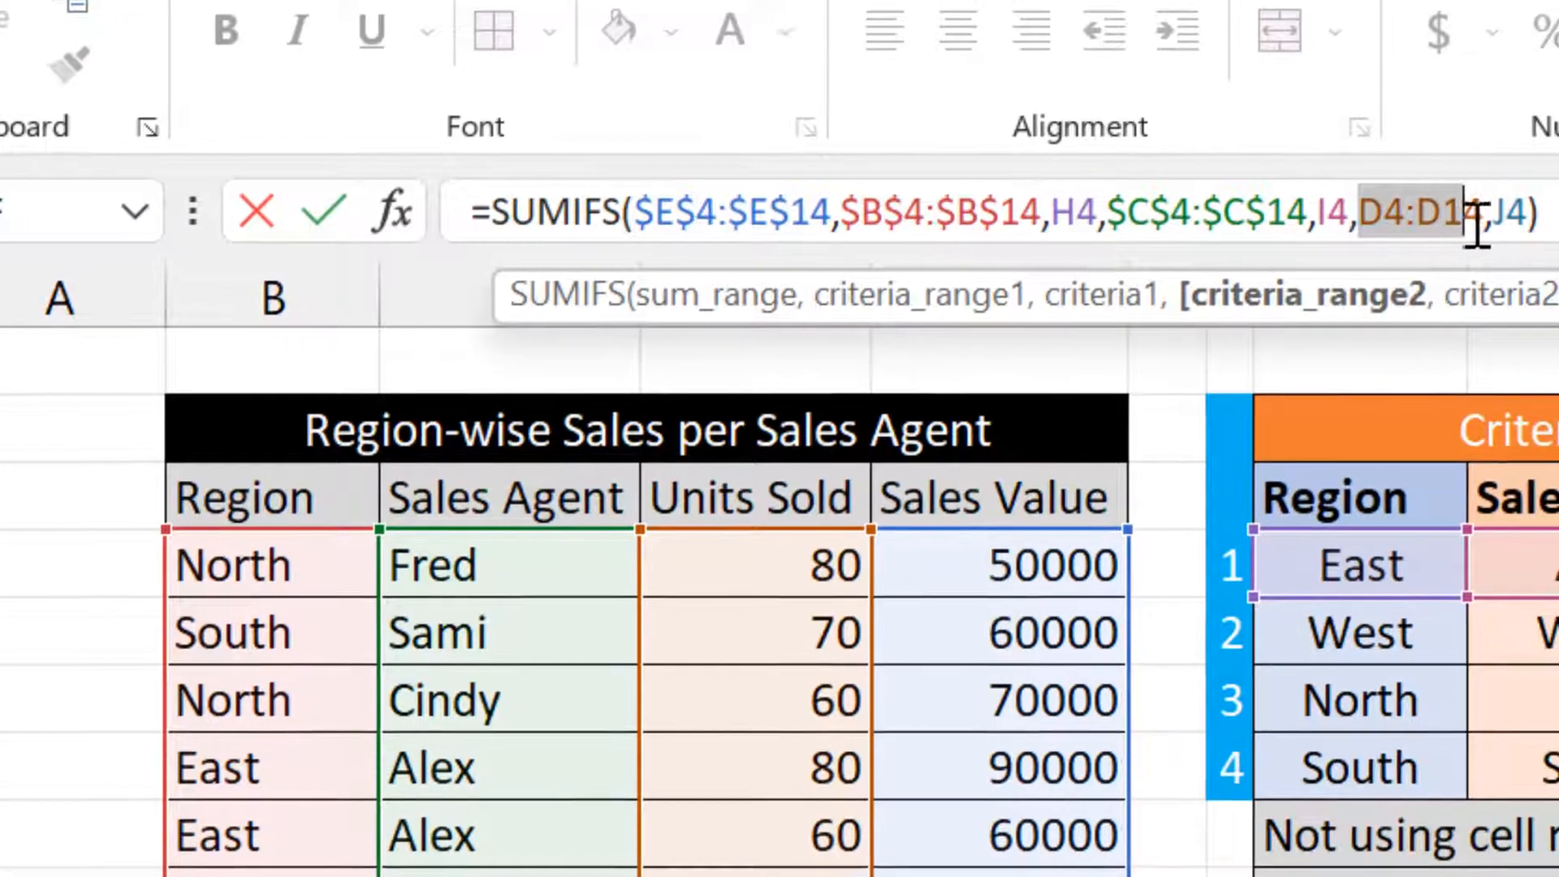
{"action": "key", "text": "F4"}
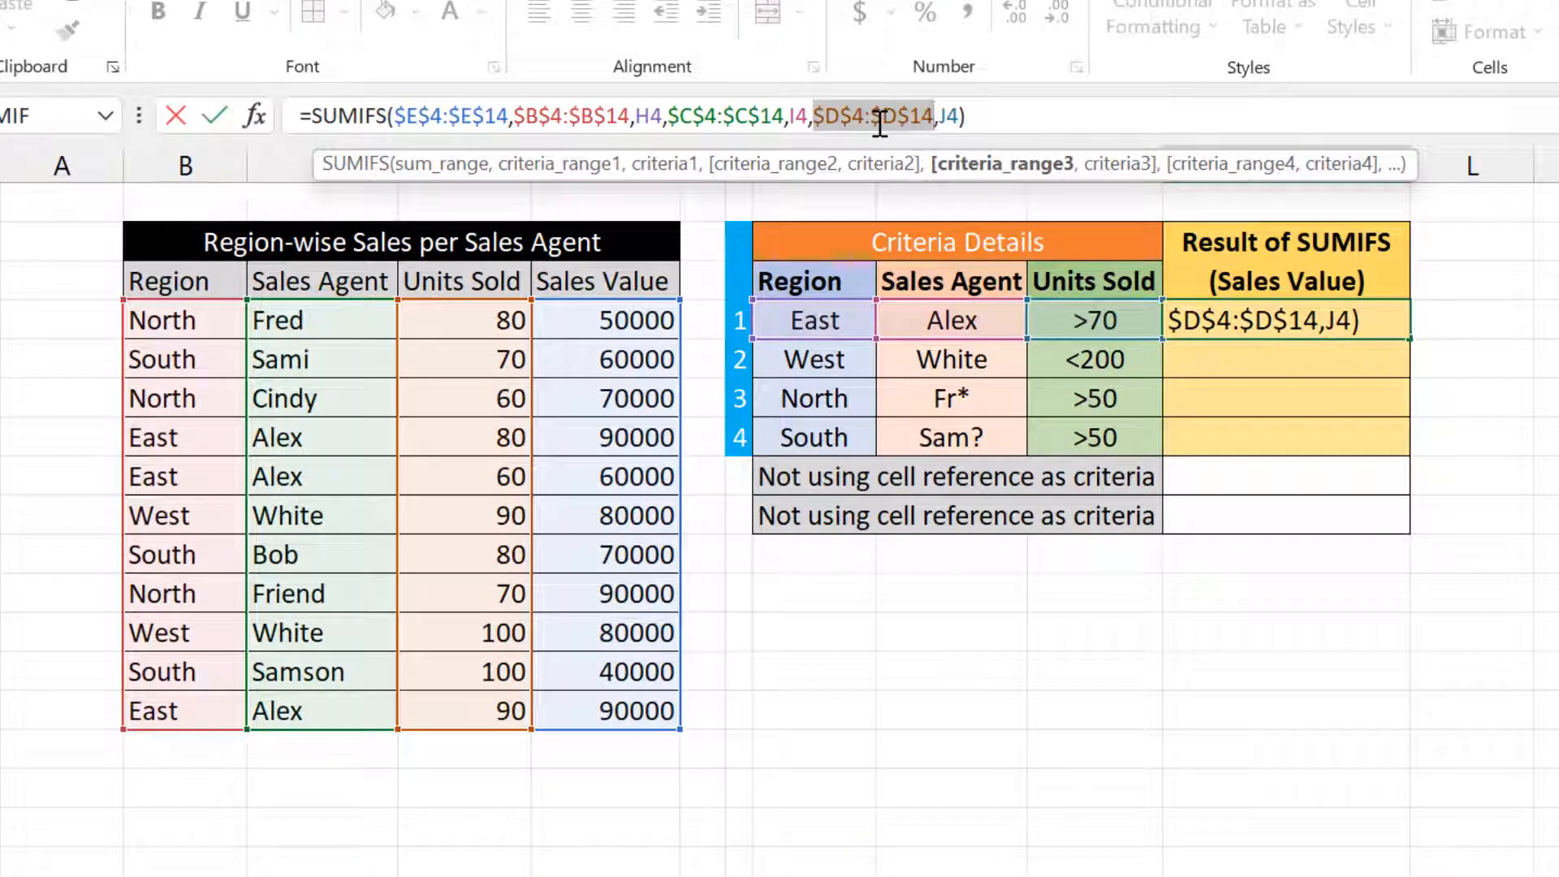
{"action": "key", "text": "ctrl+Return"}
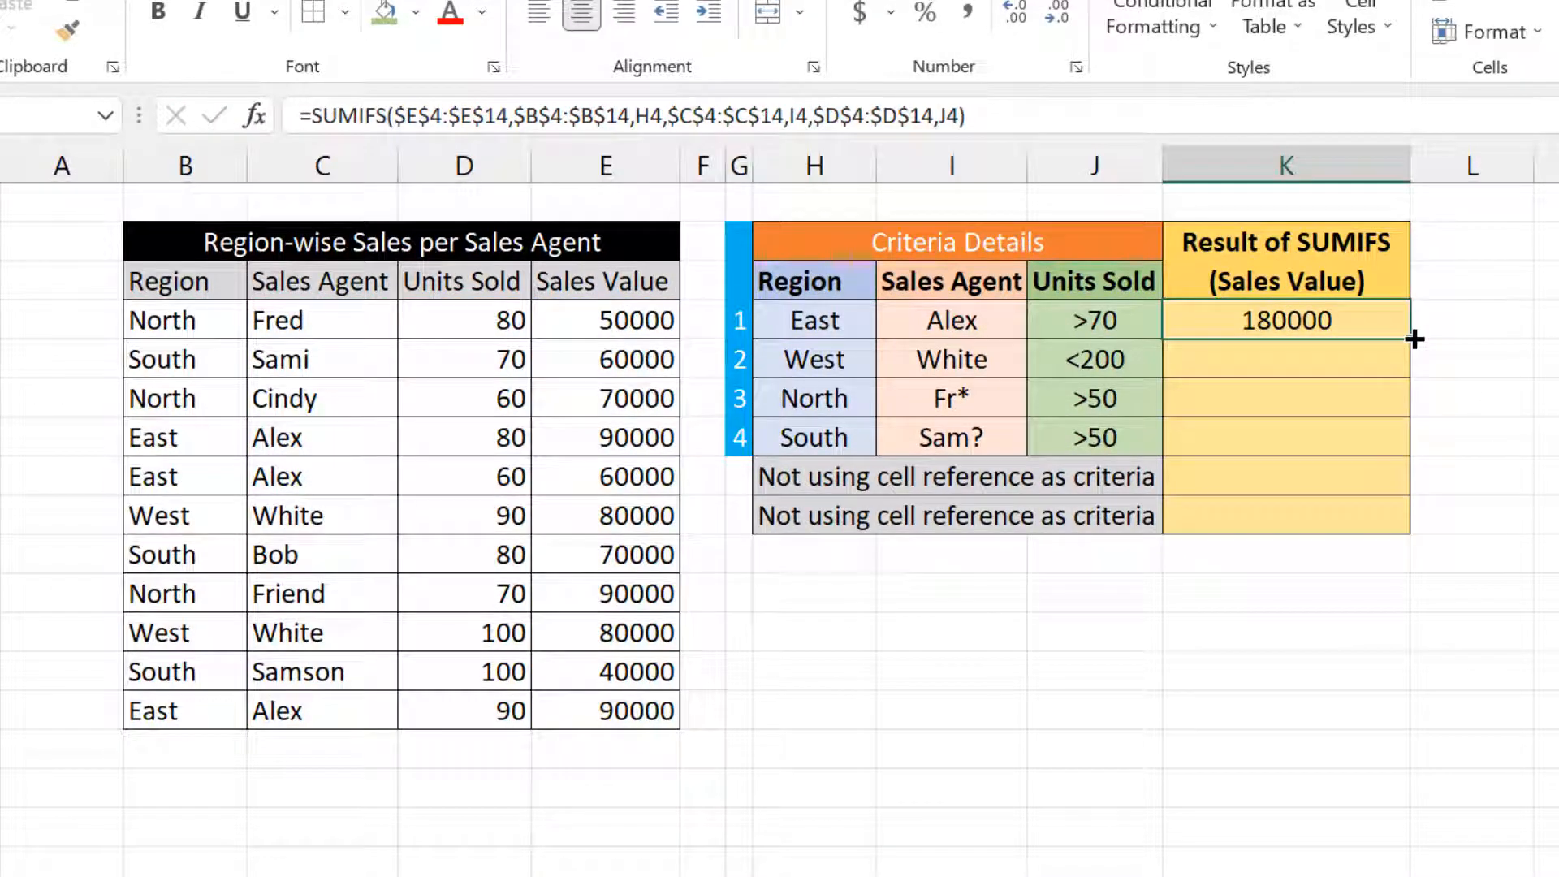
- Fill the SUMIFS formula from K4 down to K9 and check the results for the first three criteria rows
{"action": "left_click_drag", "start_coordinate": [1414, 339], "coordinate": [1400, 528]}
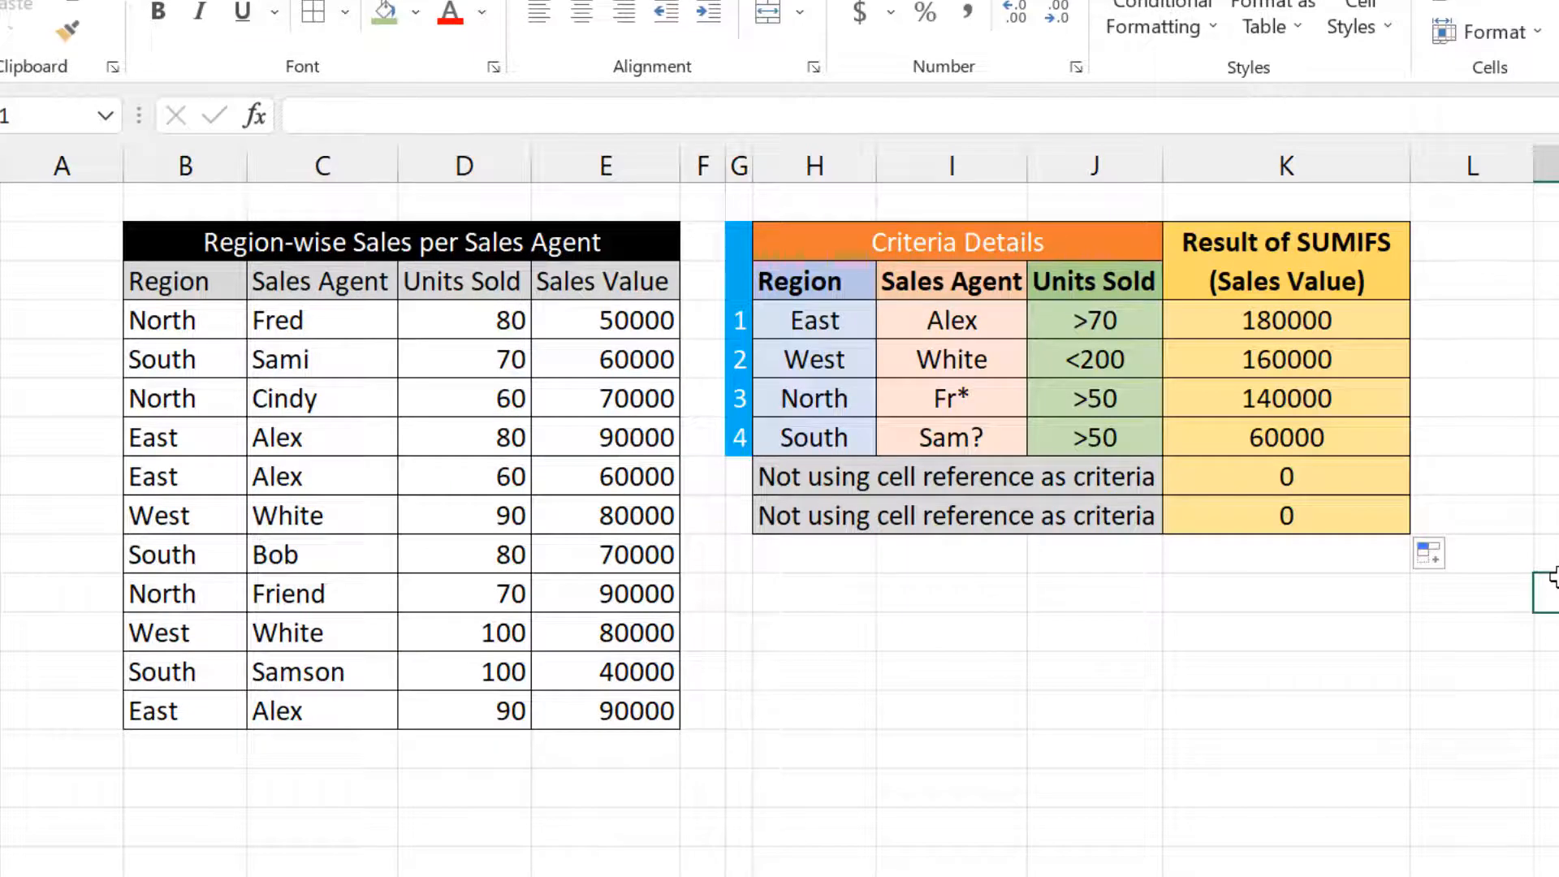
{"action": "left_click", "coordinate": [1270, 325]}
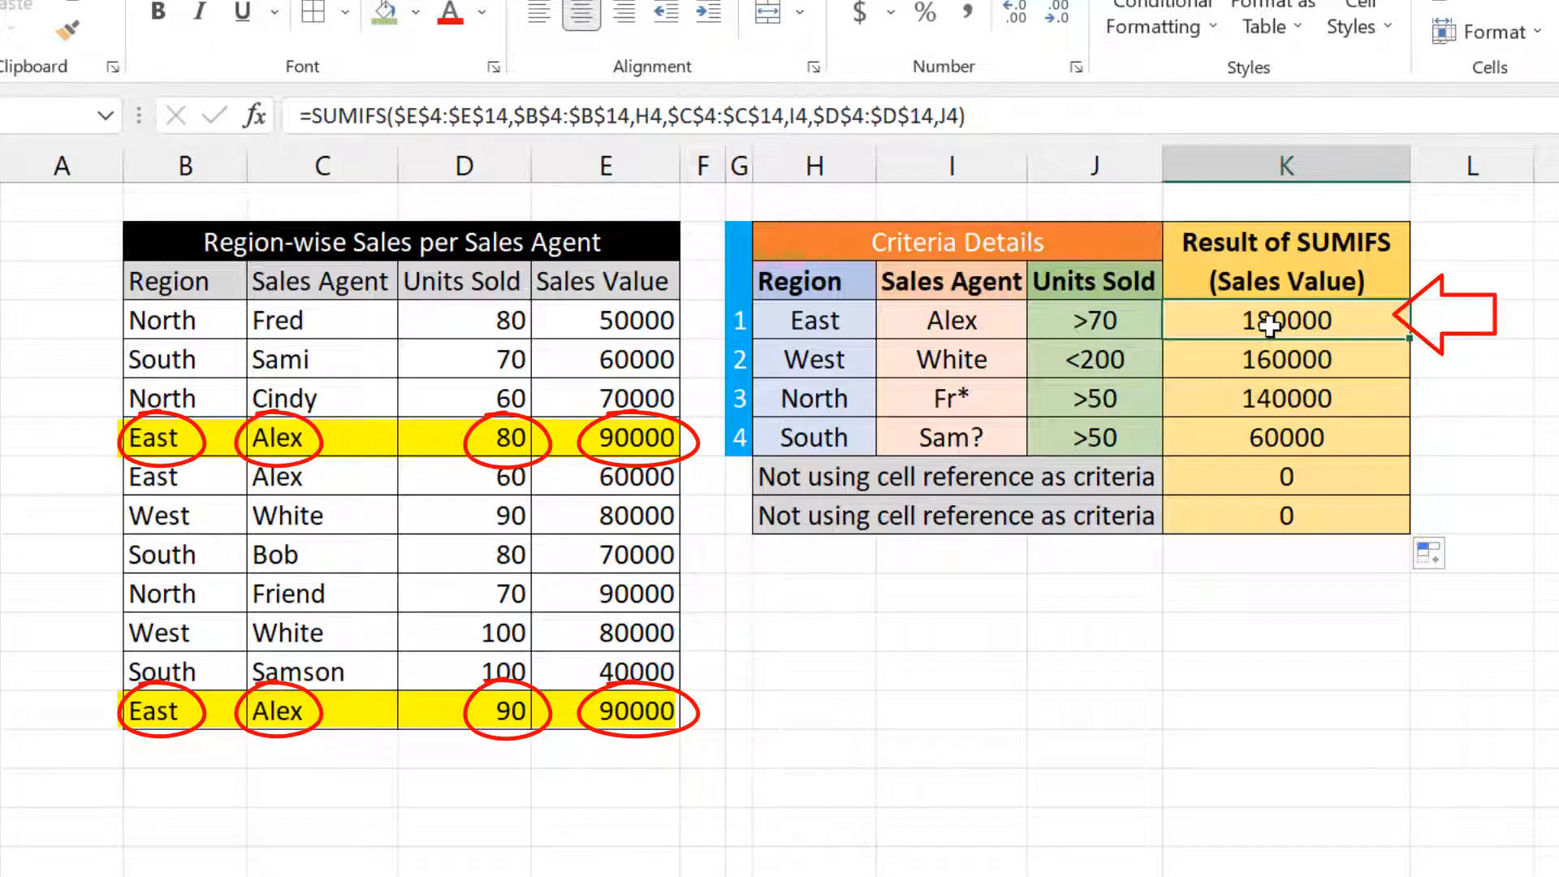
{"action": "left_click", "coordinate": [1383, 365]}
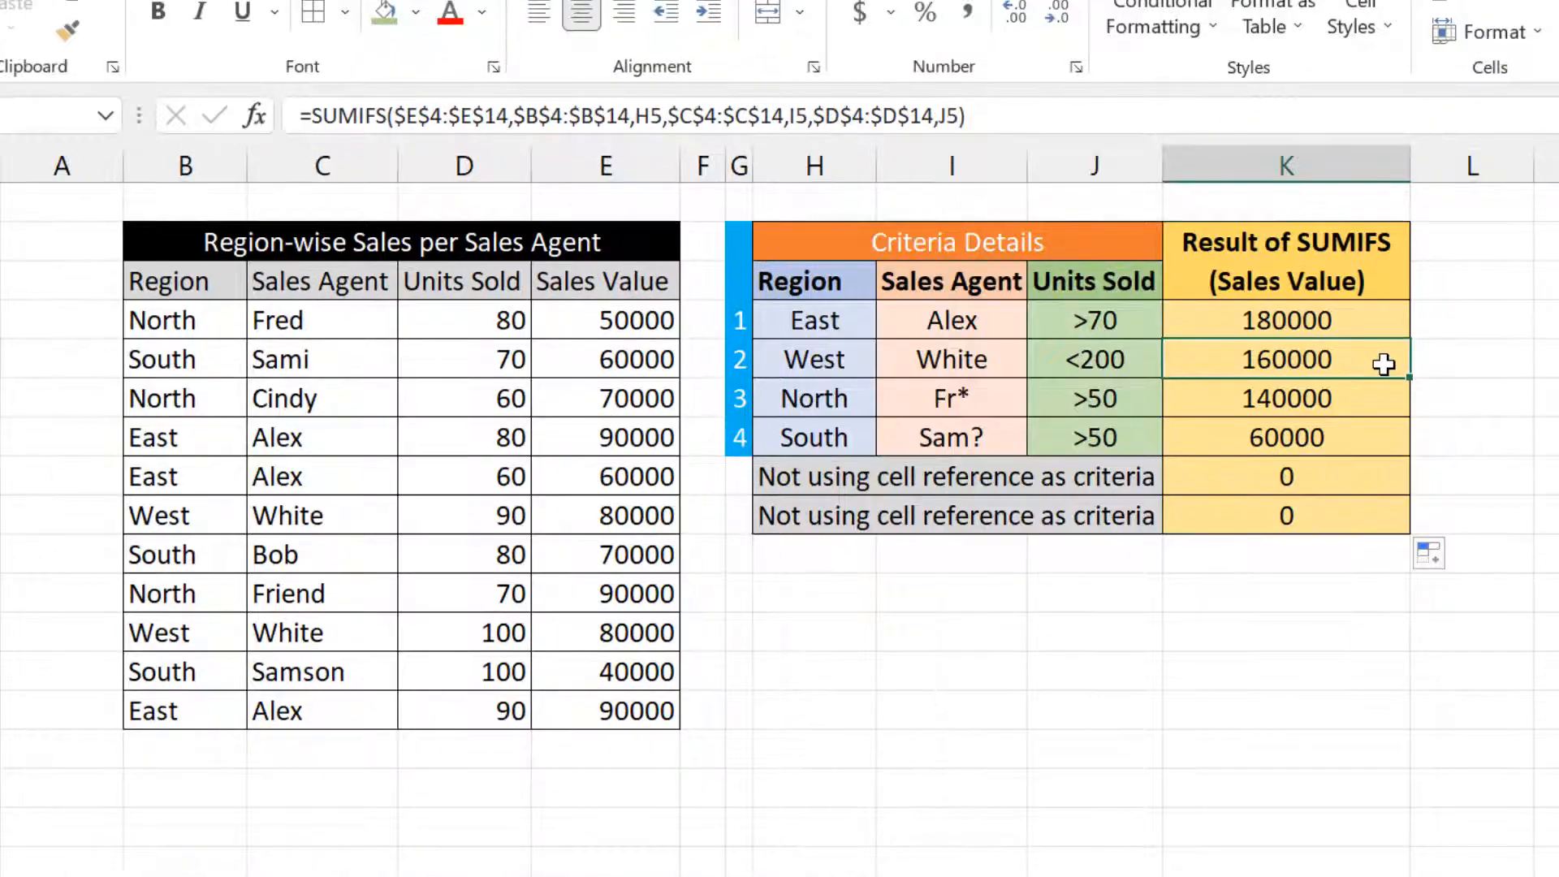
{"action": "left_click", "coordinate": [1351, 407]}
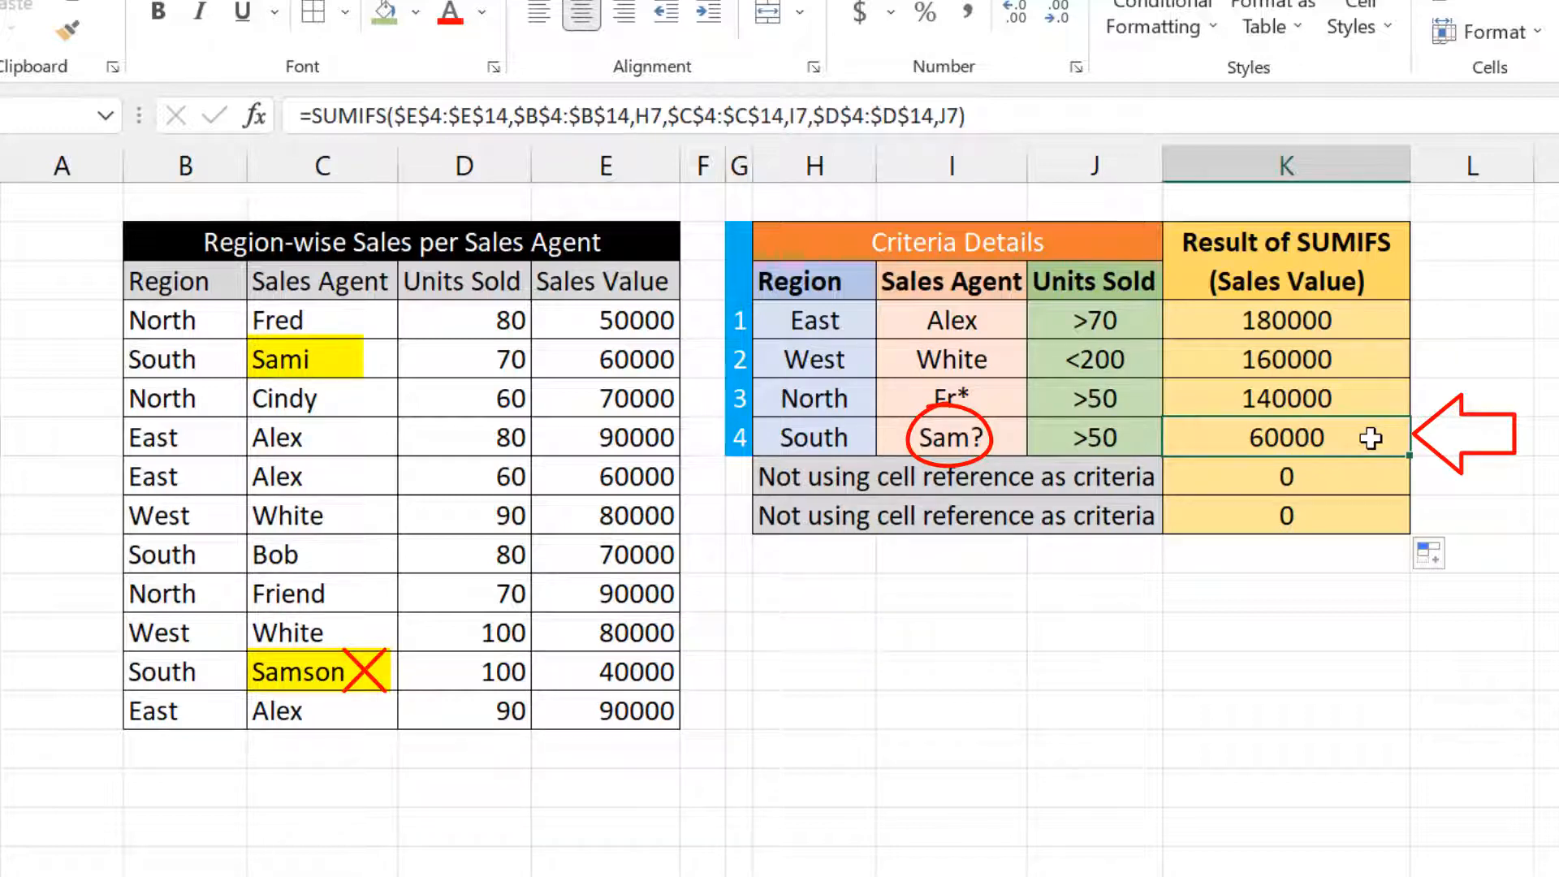
- Change the sales agent criterion in the South row to Sam*
{"action": "key", "text": "Left"}
{"action": "key", "text": "Left"}
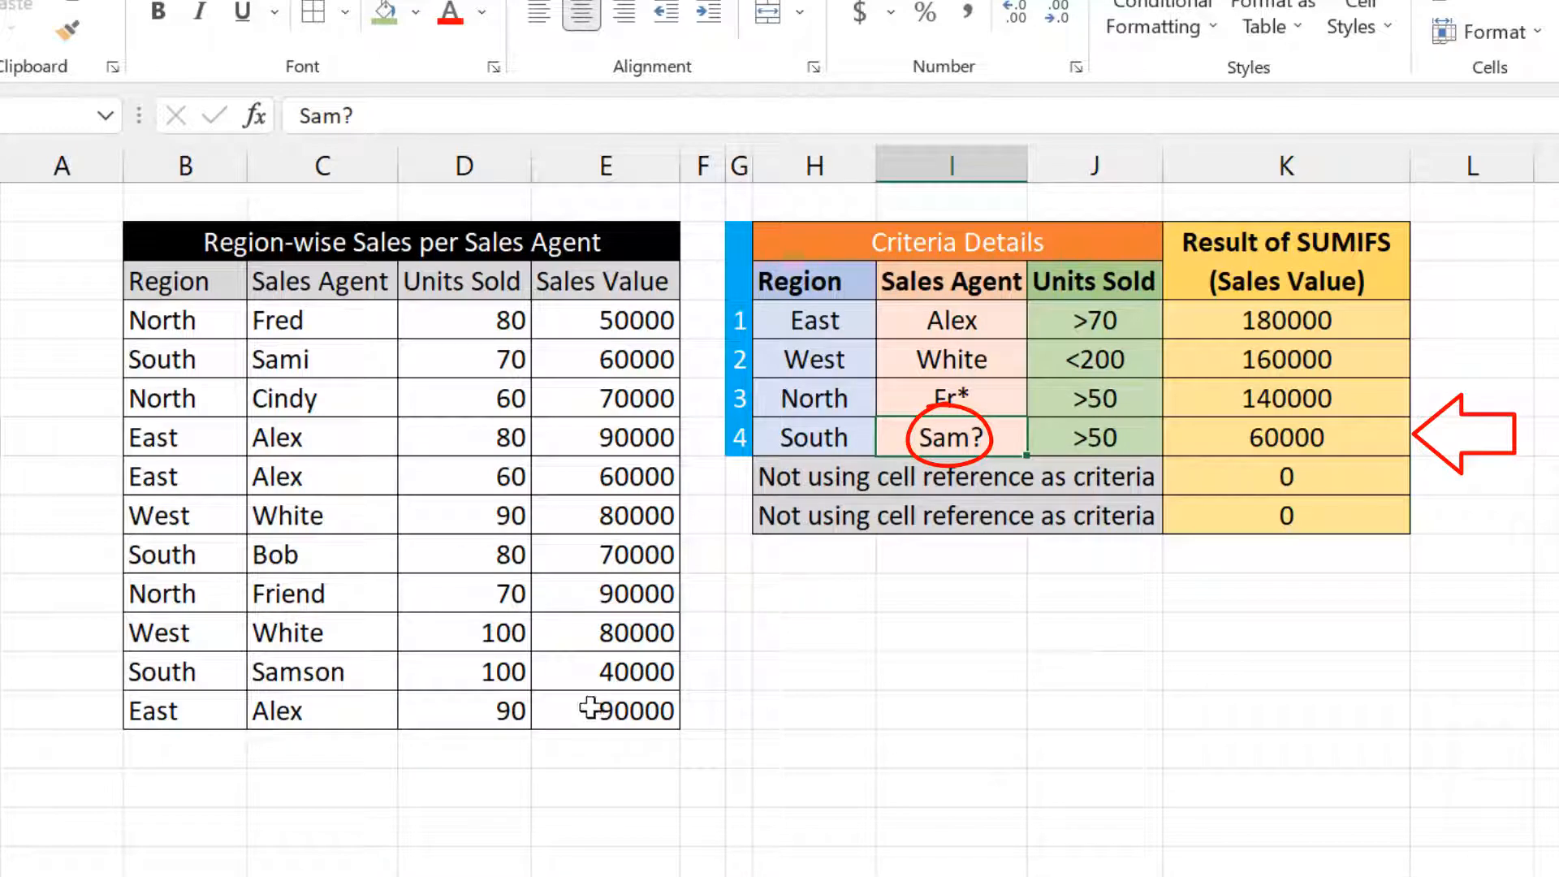
{"action": "double_click", "coordinate": [349, 115]}
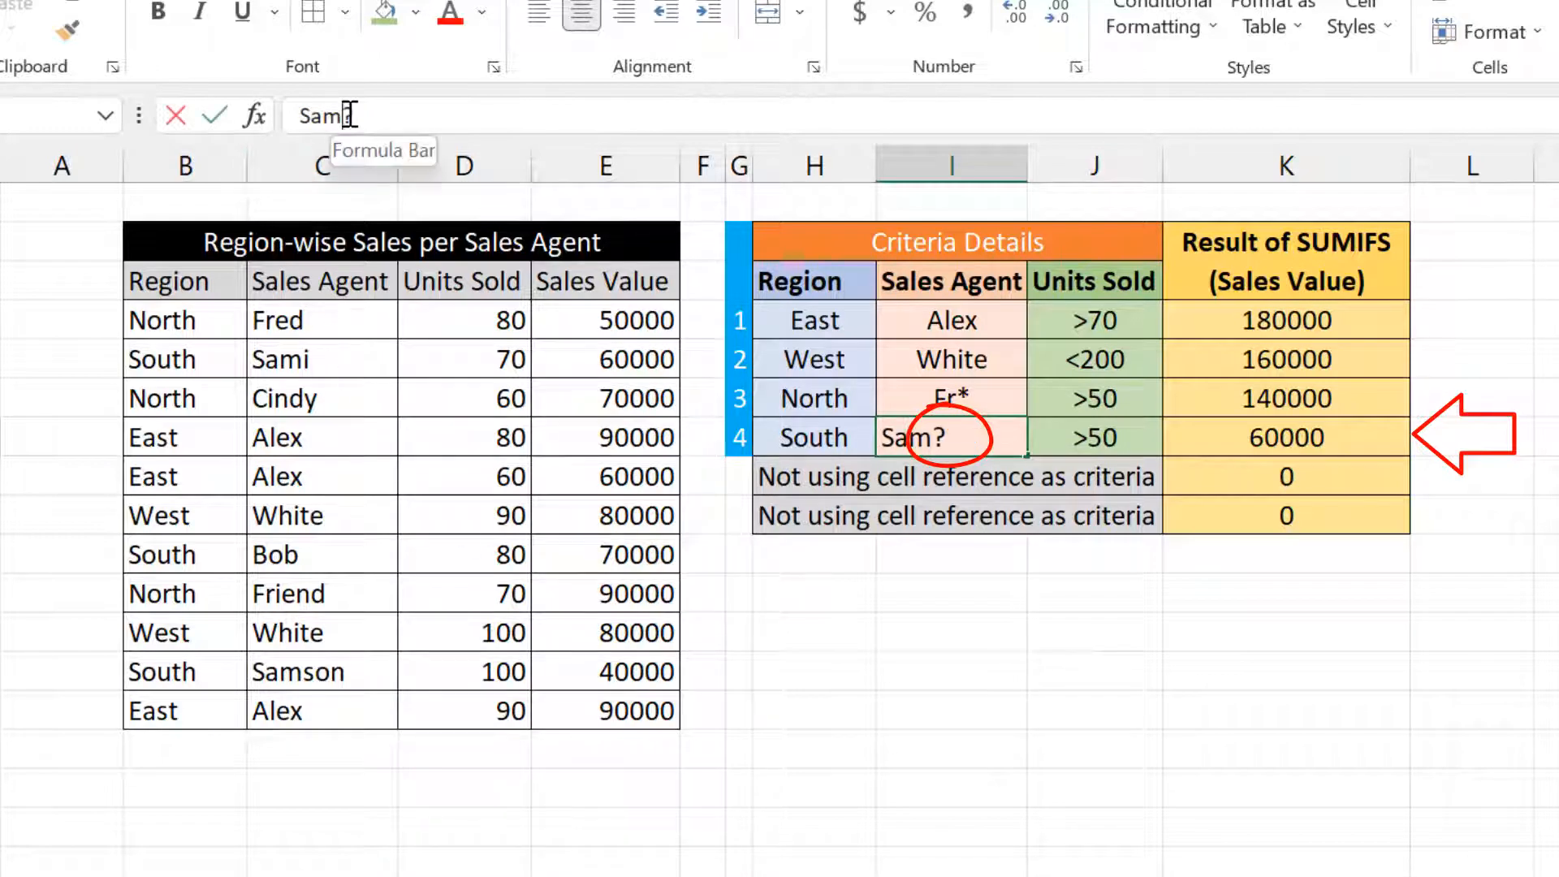
{"action": "type", "text": "*"}
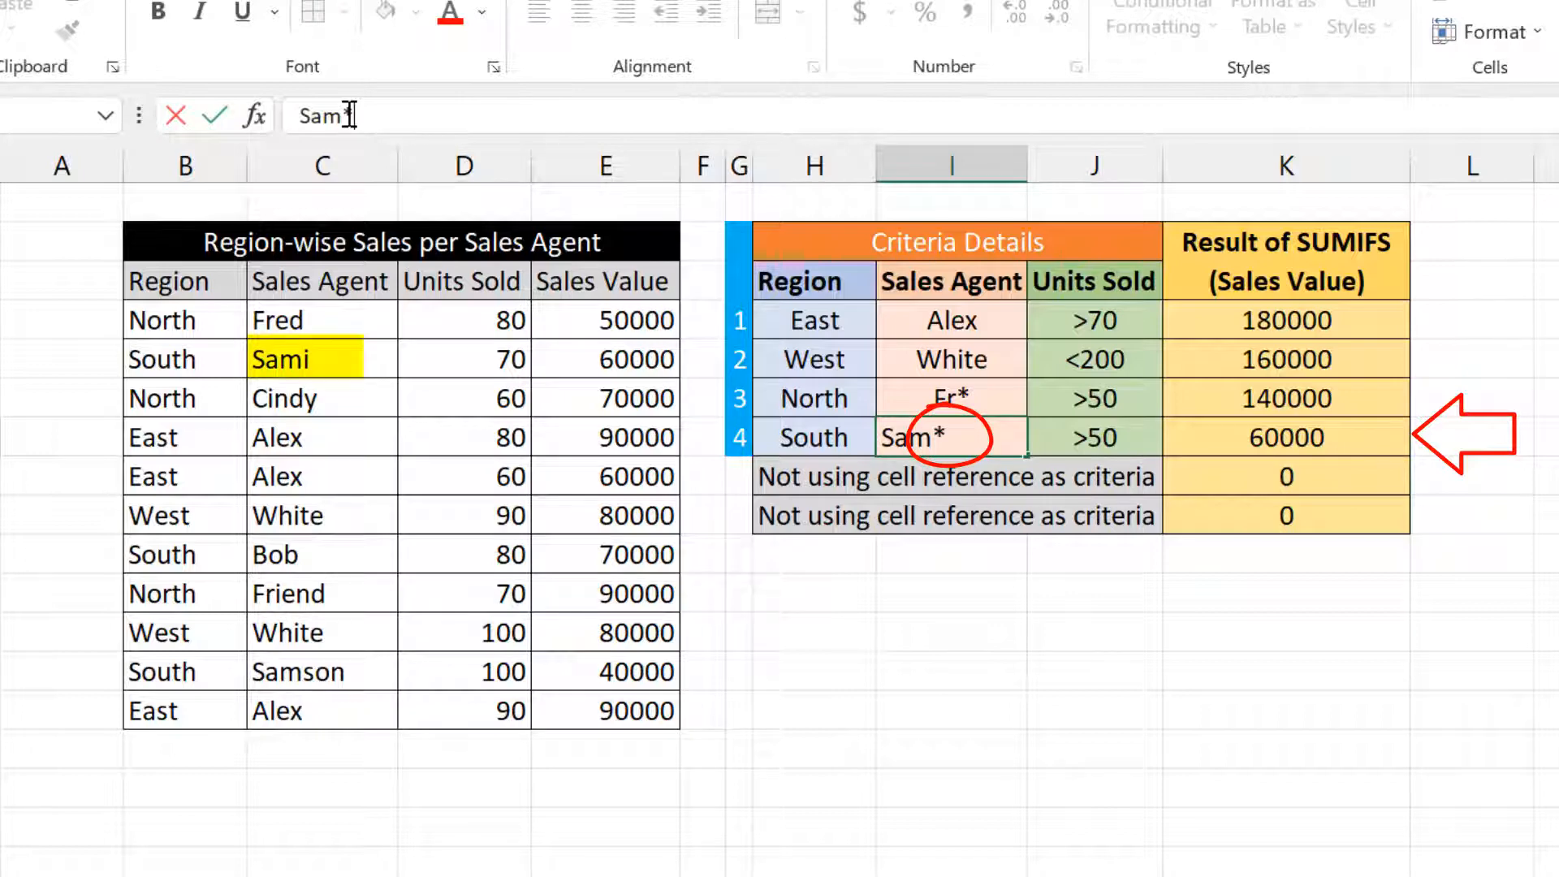
{"action": "key", "text": "Return"}
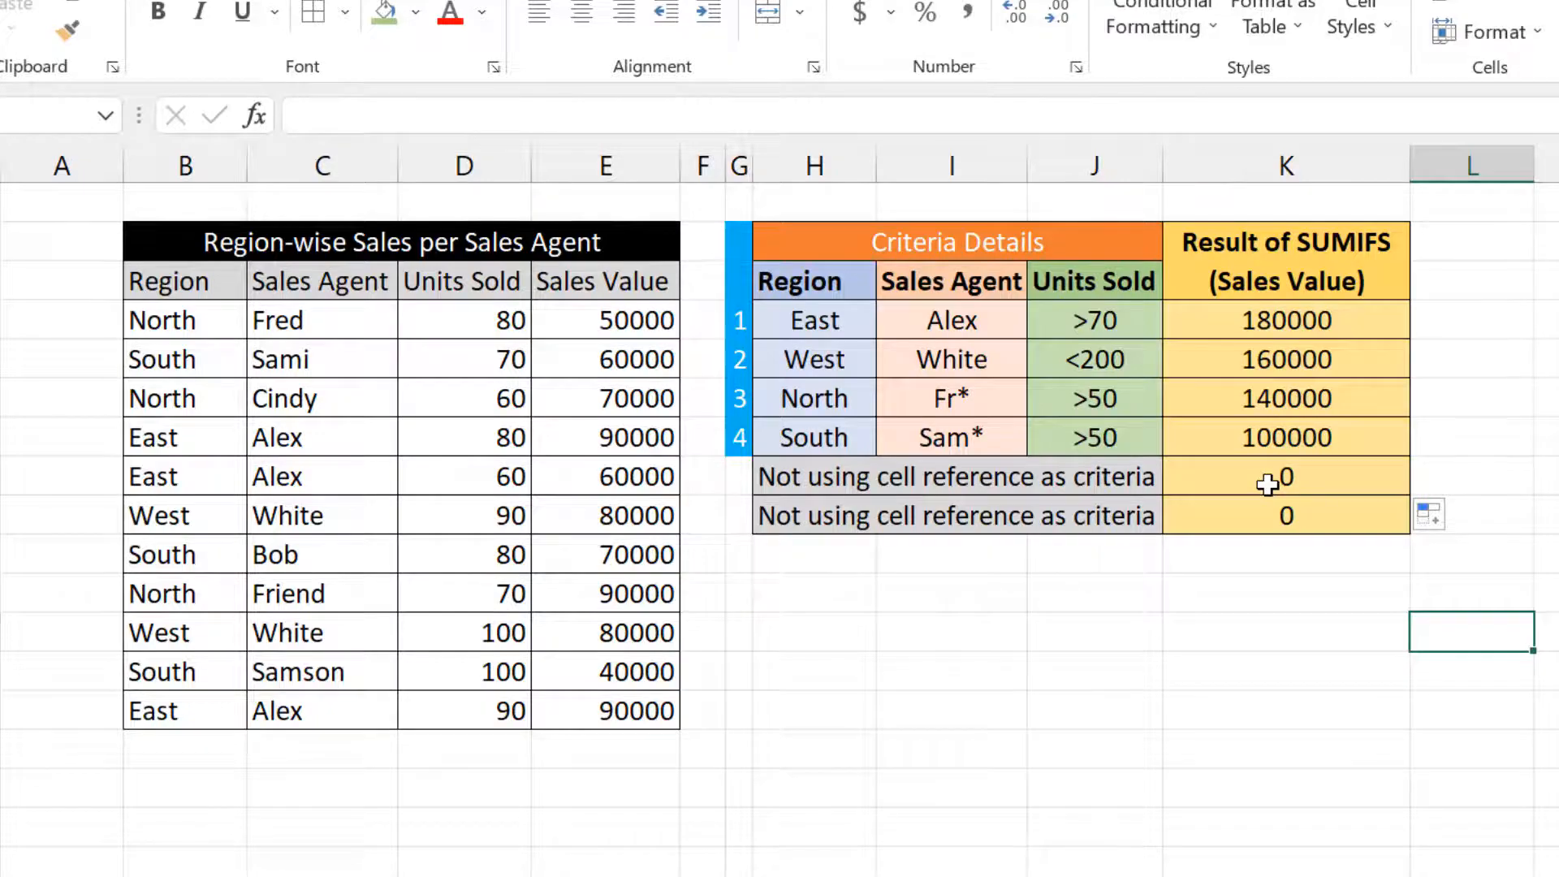
- In the K8 SUMIFS formula, replace the H8 region reference with the text criterion "South"
{"action": "left_click", "coordinate": [1266, 485]}
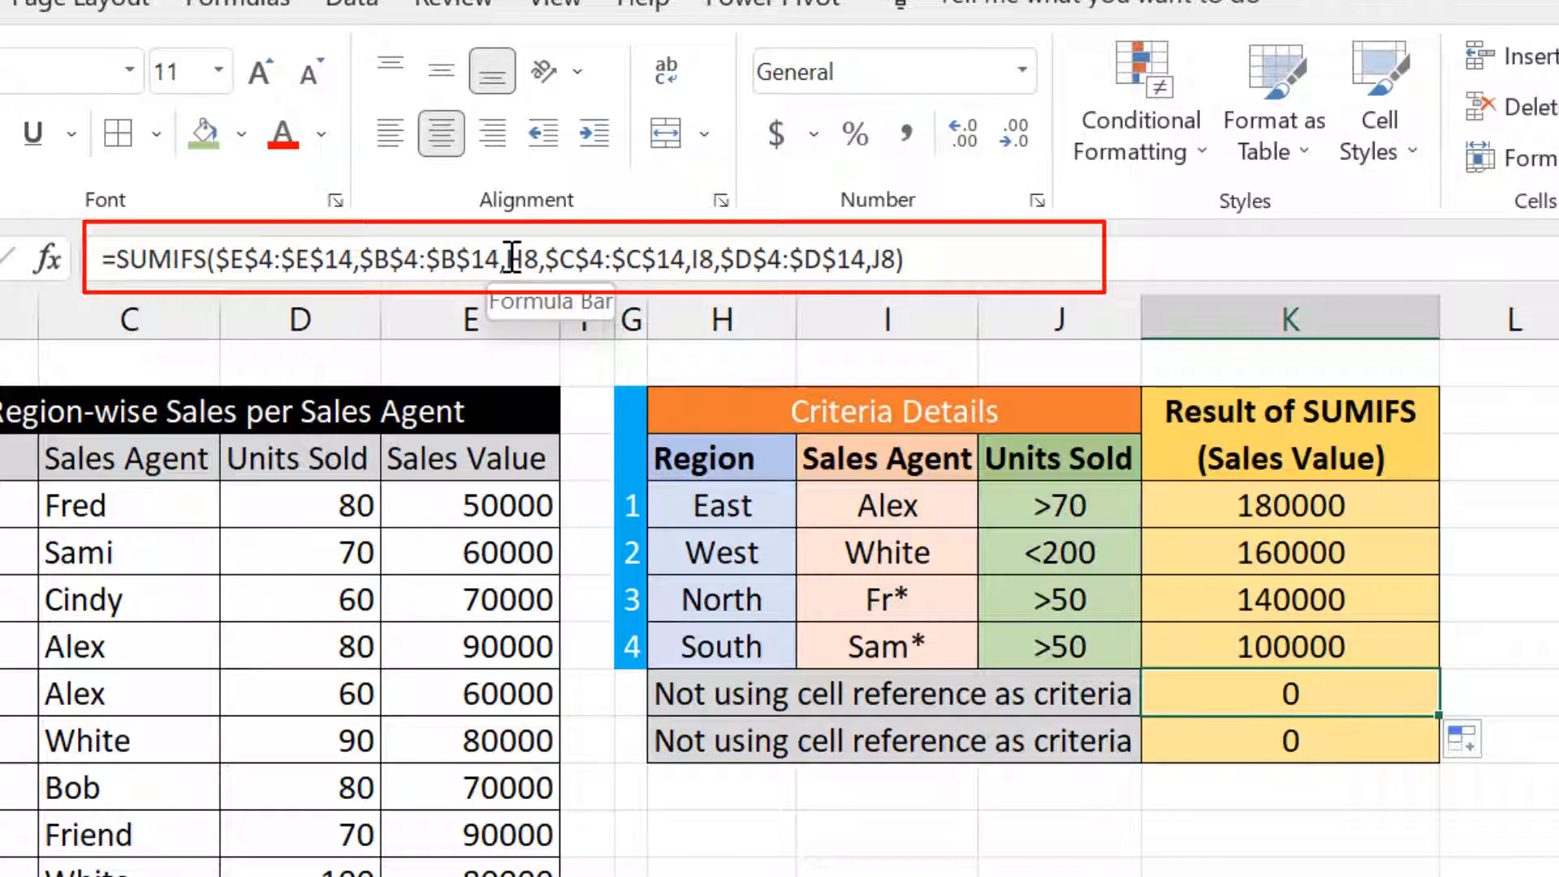
{"action": "left_click_drag", "start_coordinate": [508, 257], "coordinate": [536, 268]}
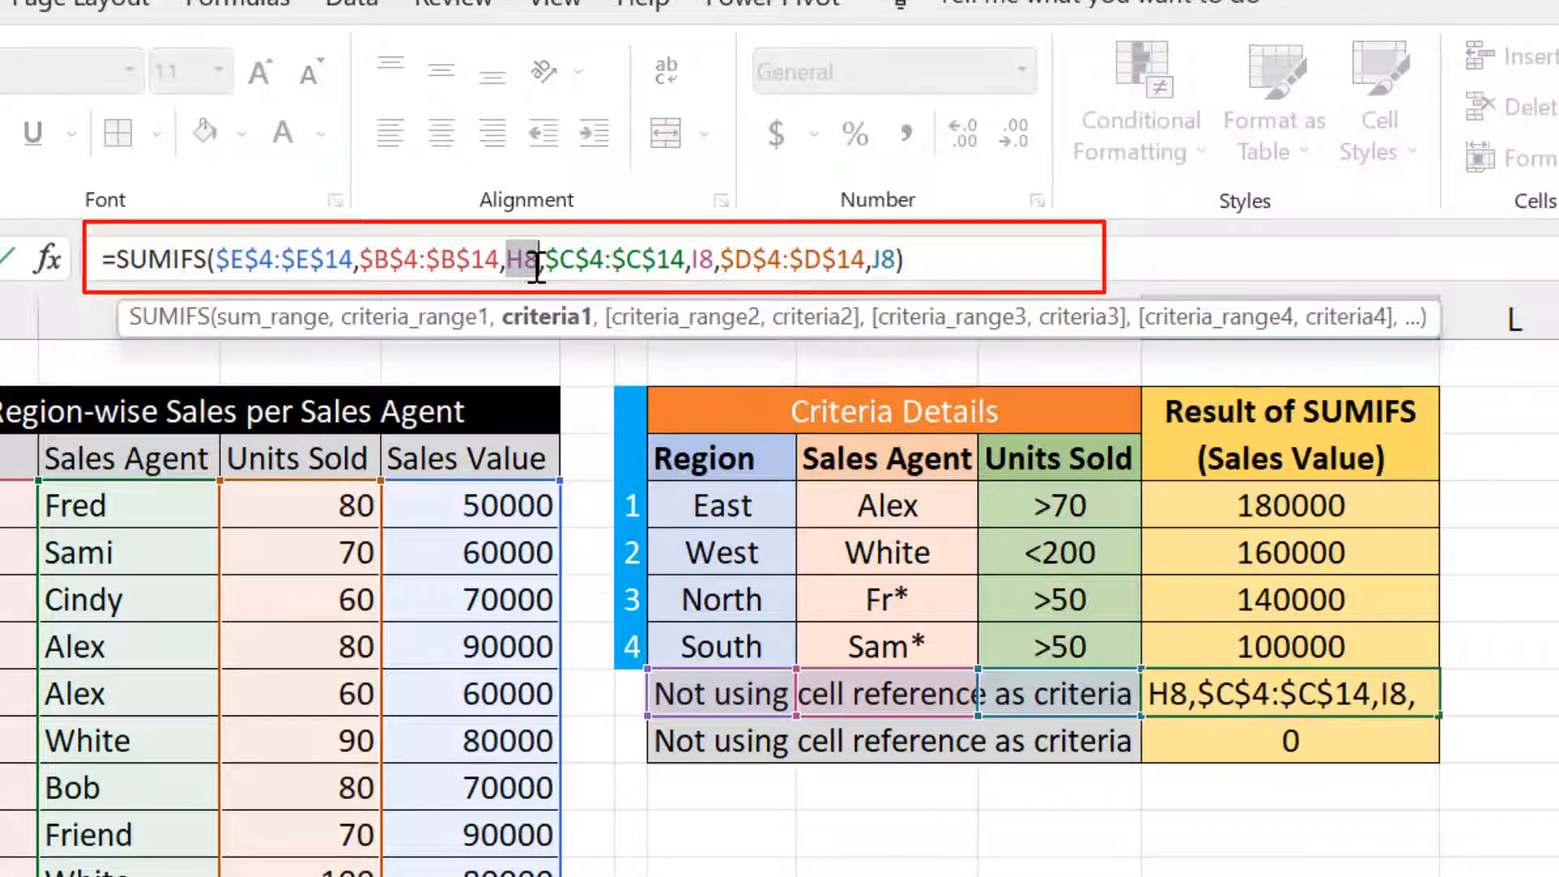
{"action": "type", "text": "\""}
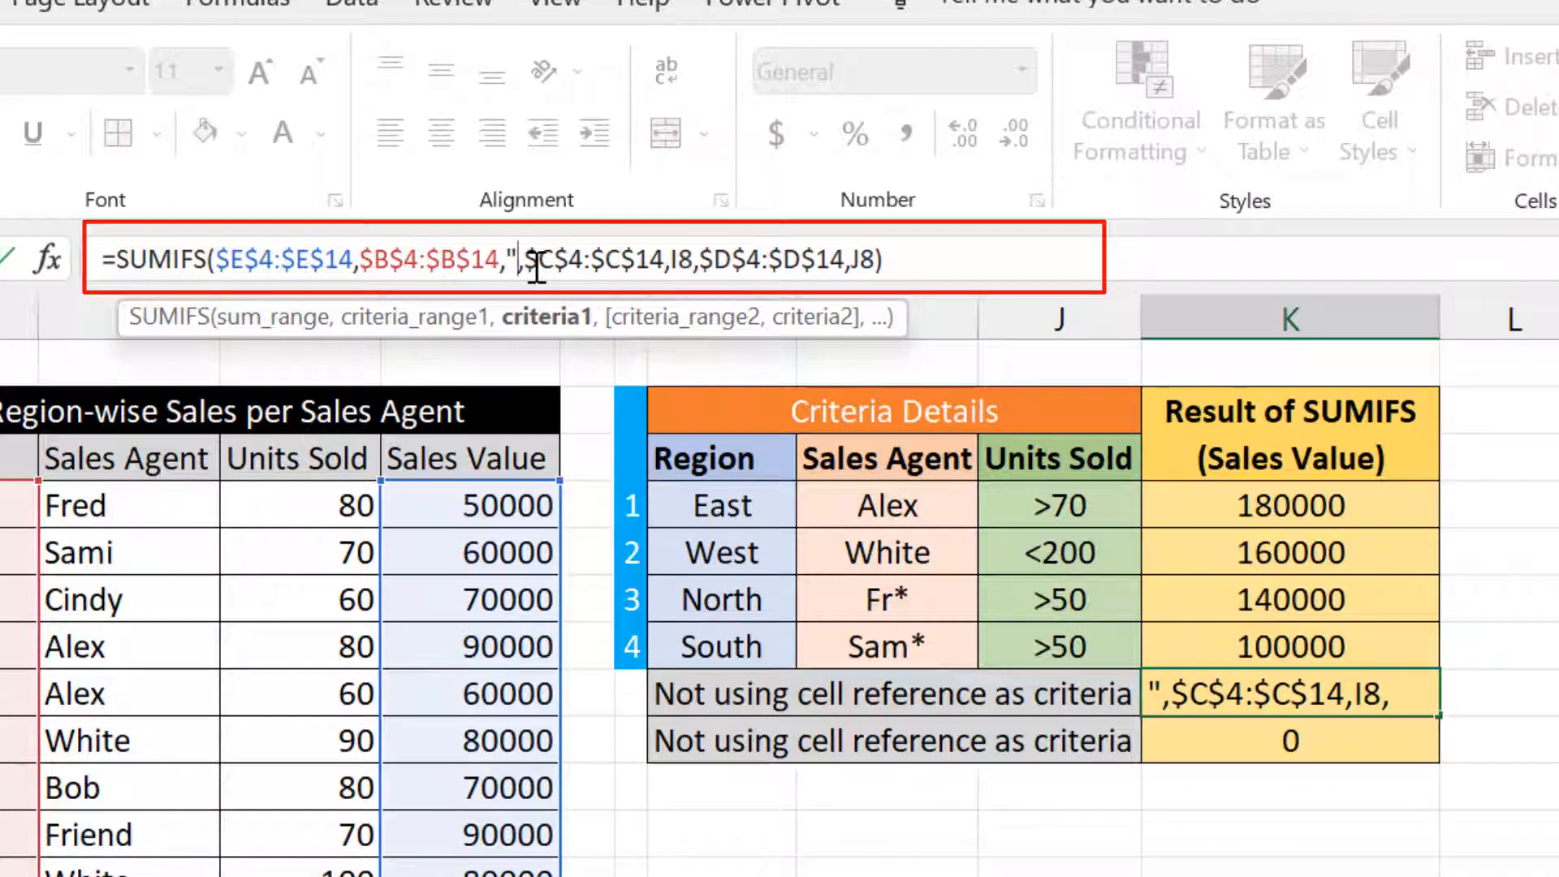
{"action": "type", "text": "Sou"}
{"action": "type", "text": "th\""}
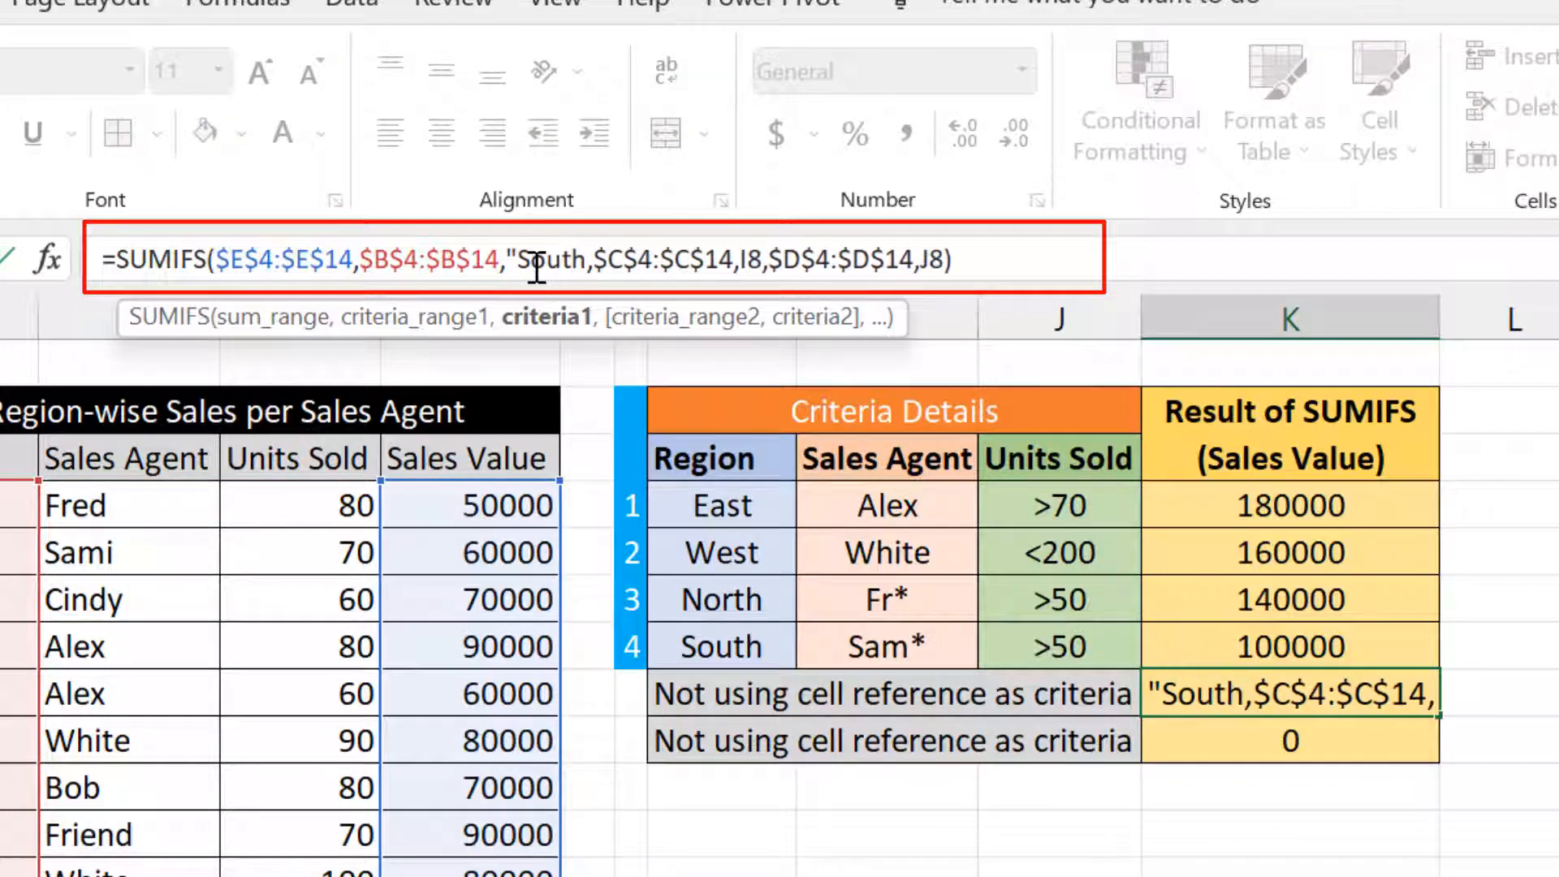
- Replace I8 with "Sam*" and J8 with ">50" in the K8 formula, and commit it
{"action": "double_click", "coordinate": [759, 261]}
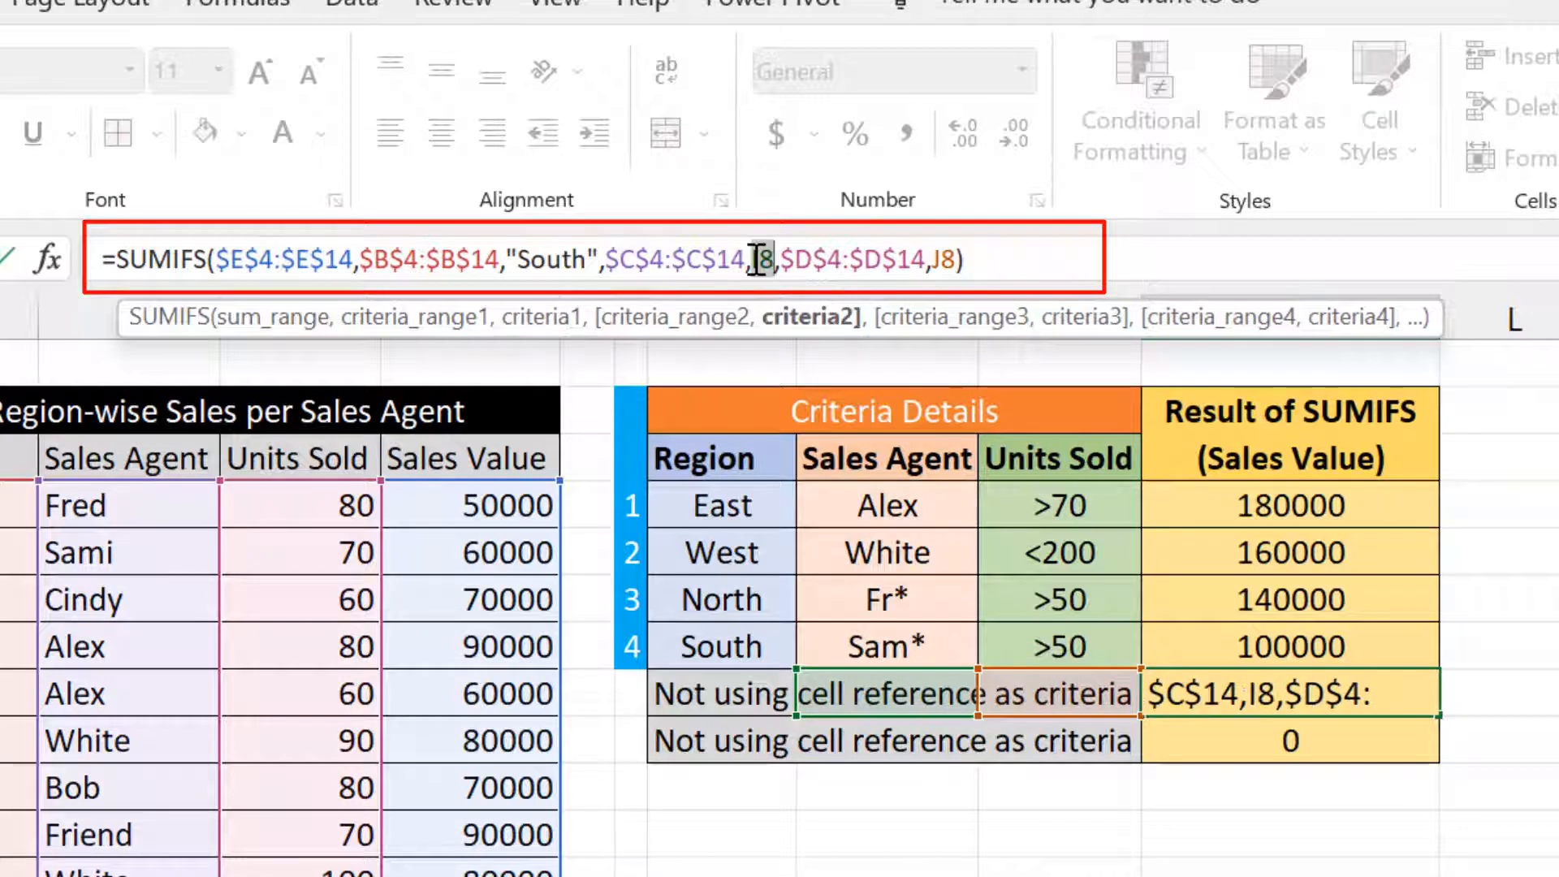
{"action": "type", "text": "\"Sam"}
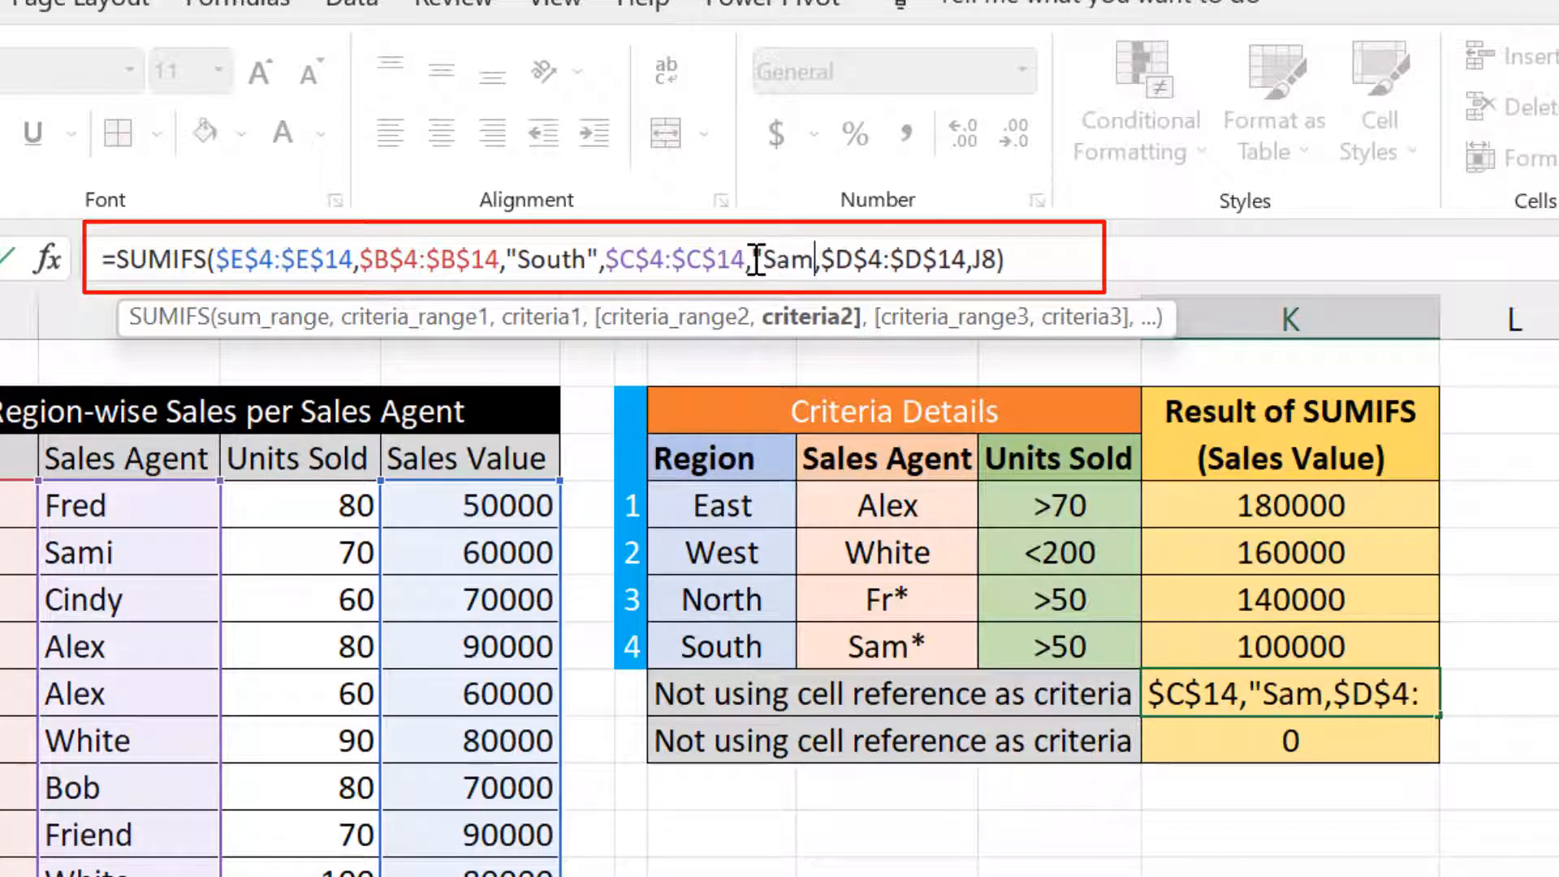
{"action": "type", "text": "*\""}
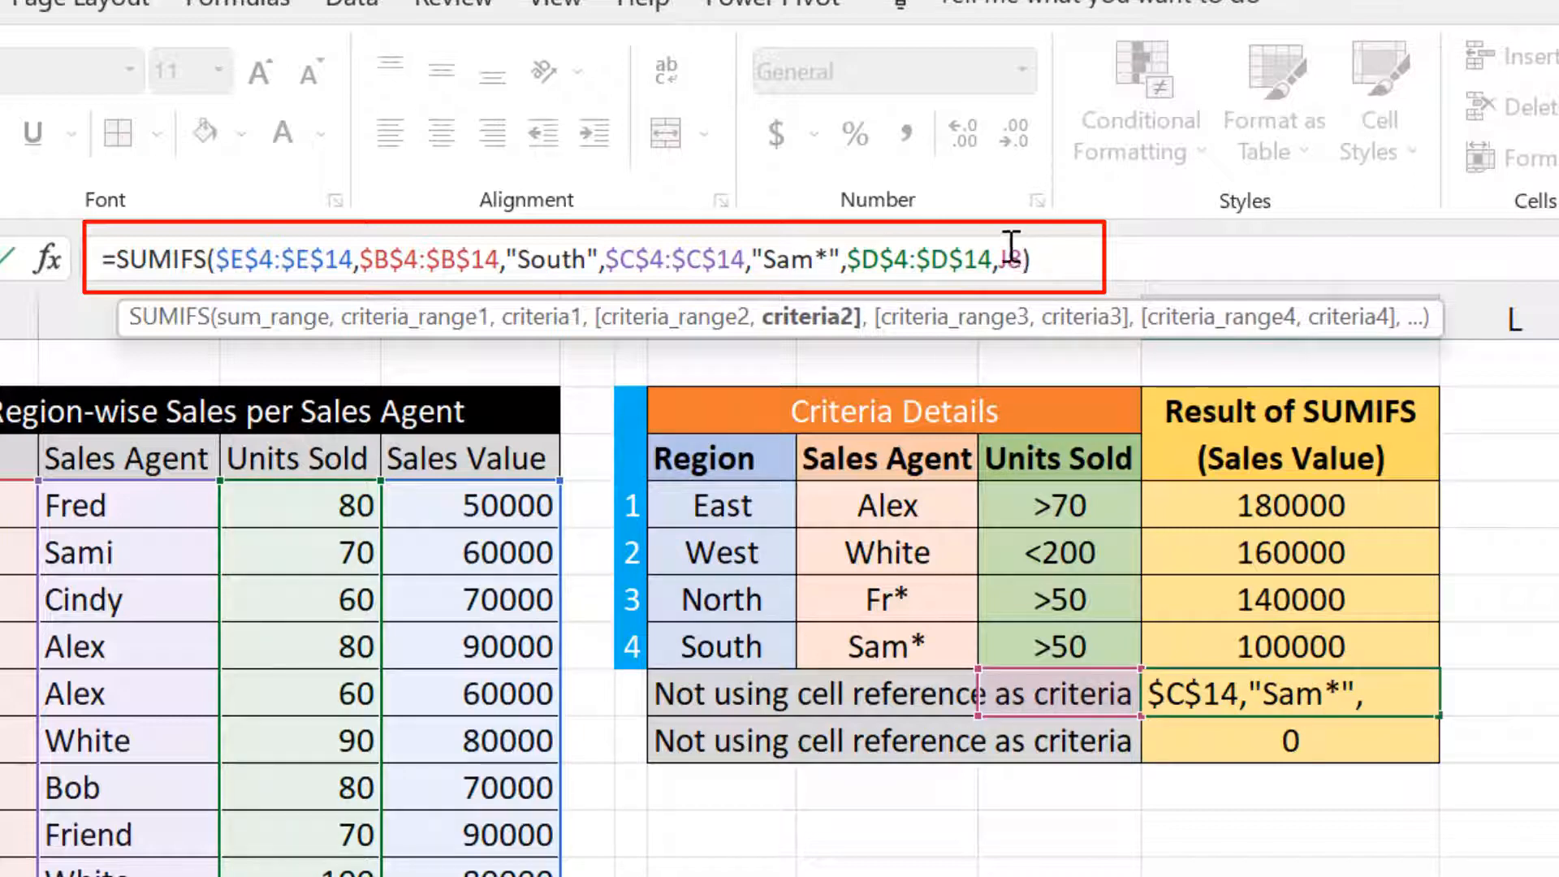
{"action": "left_click_drag", "start_coordinate": [1000, 263], "coordinate": [1018, 264]}
{"action": "type", "text": "\""}
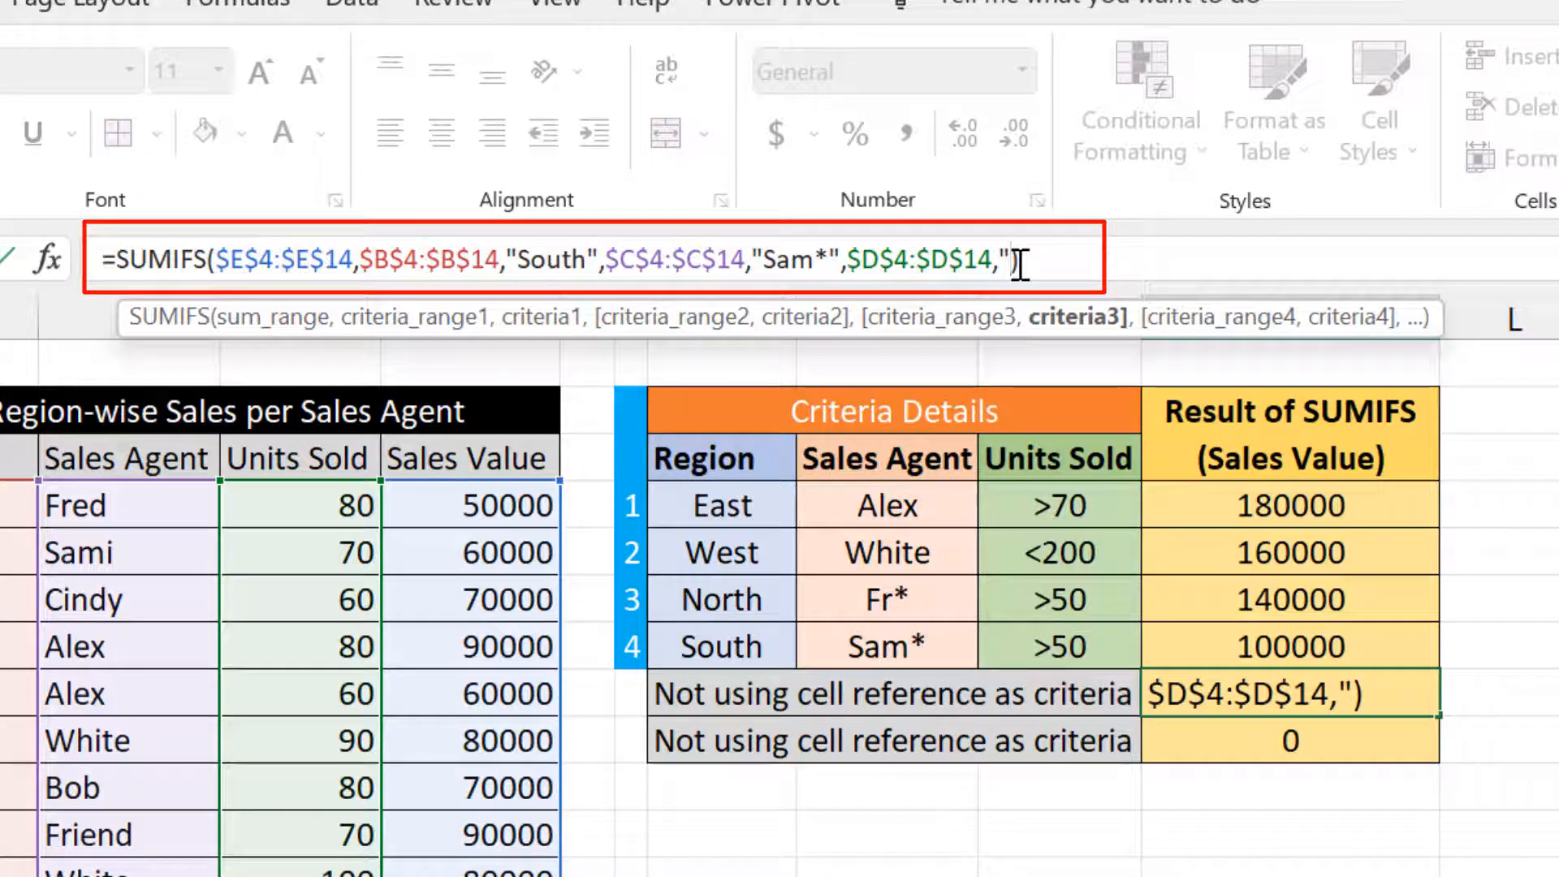
{"action": "type", "text": ">50\""}
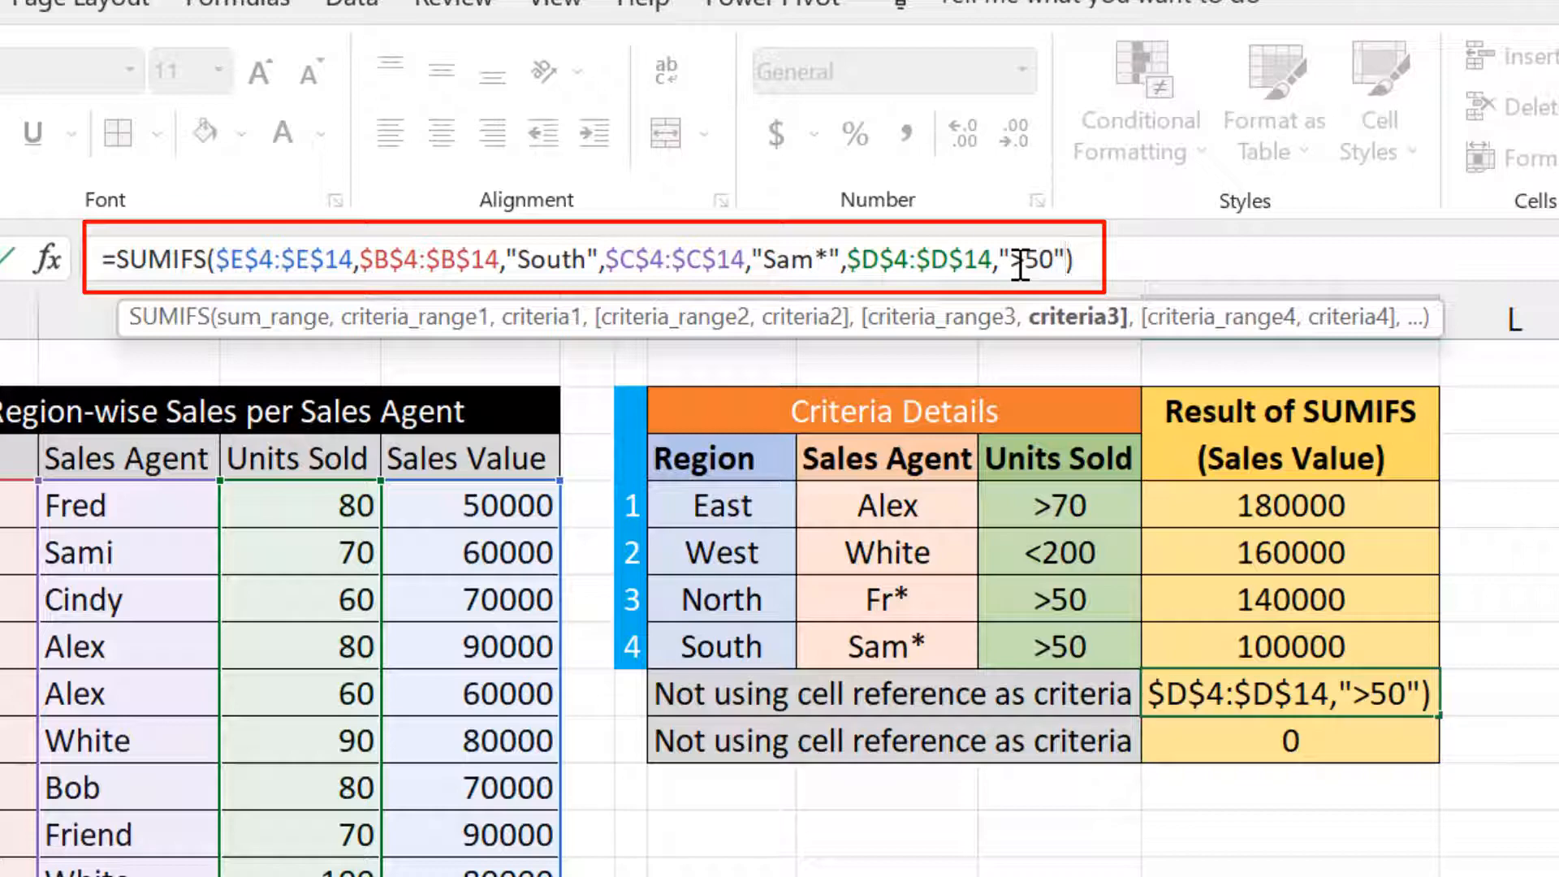
{"action": "key", "text": "Return"}
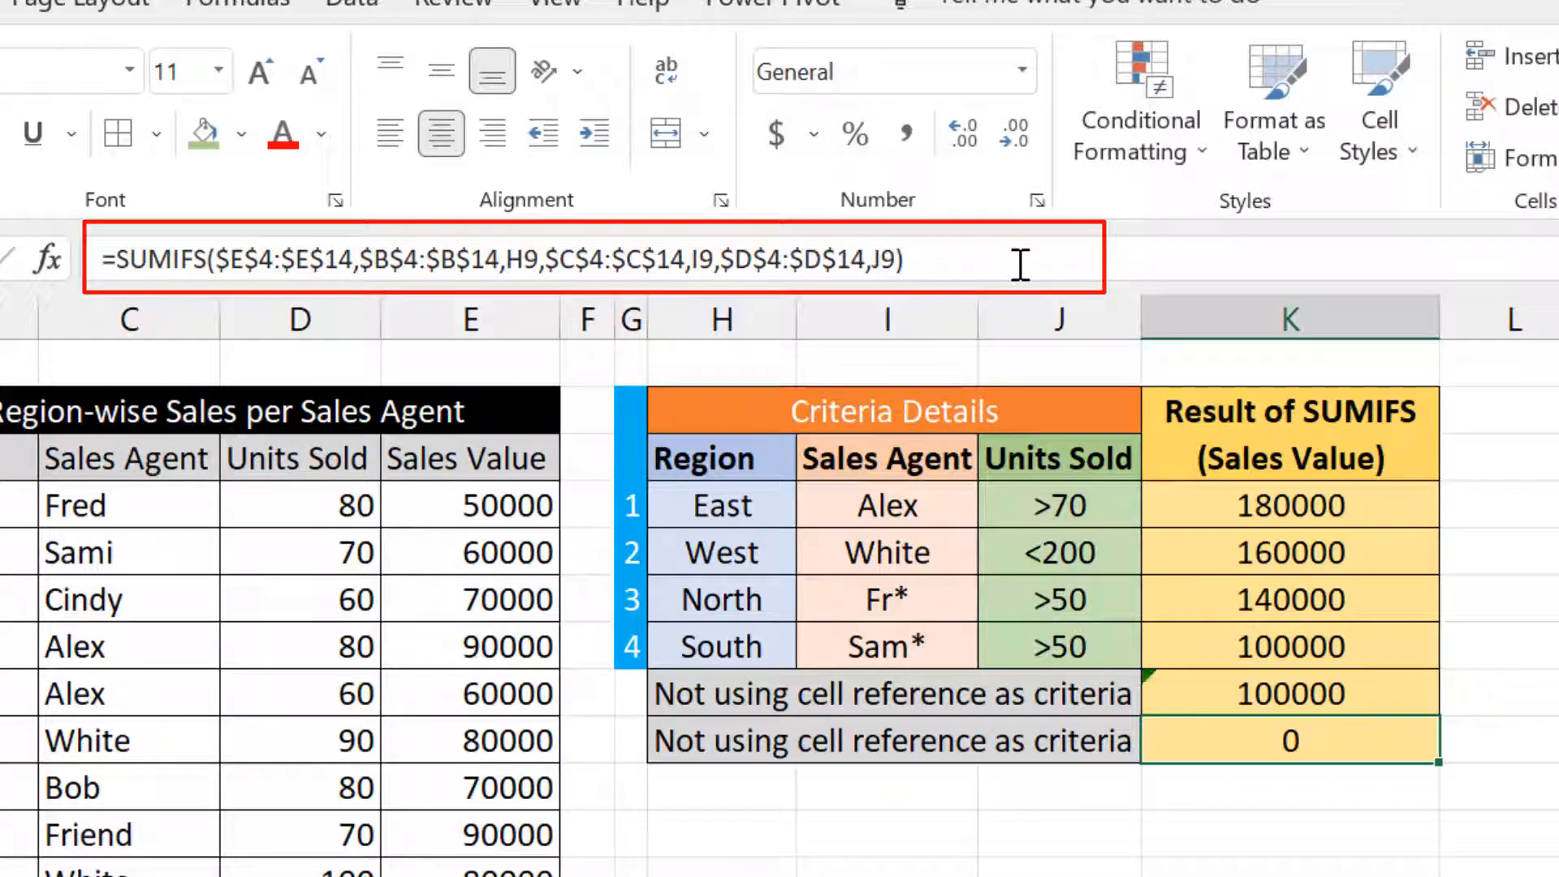
- Fill the K8 formula down to K9 and replace the units sold criterion in K9 with the number 70
{"action": "left_click", "coordinate": [1326, 689]}
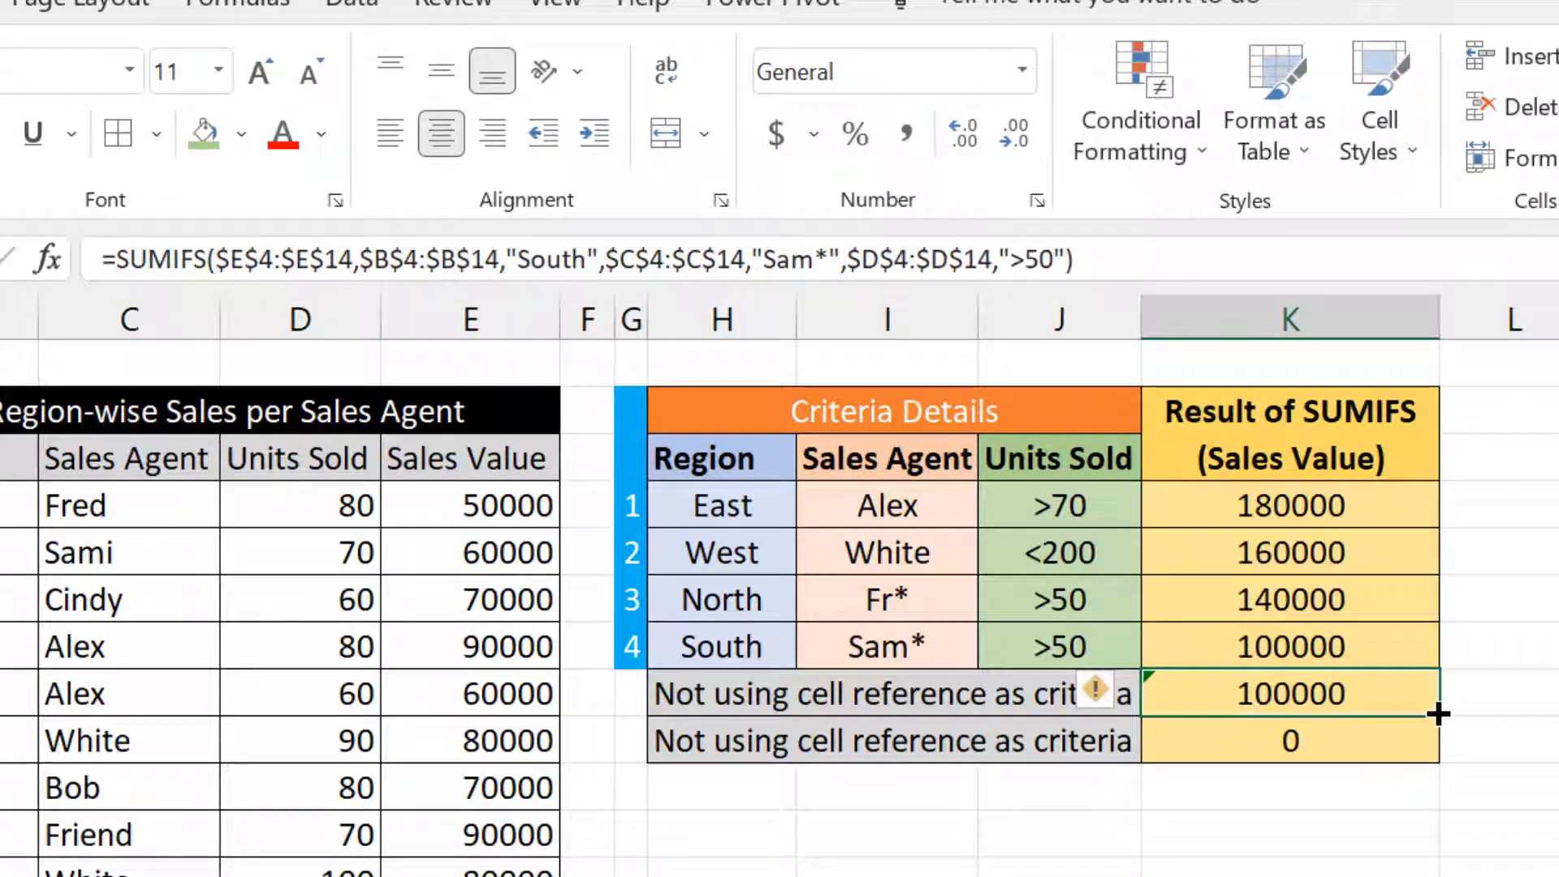
{"action": "left_click_drag", "start_coordinate": [1438, 714], "coordinate": [1441, 759]}
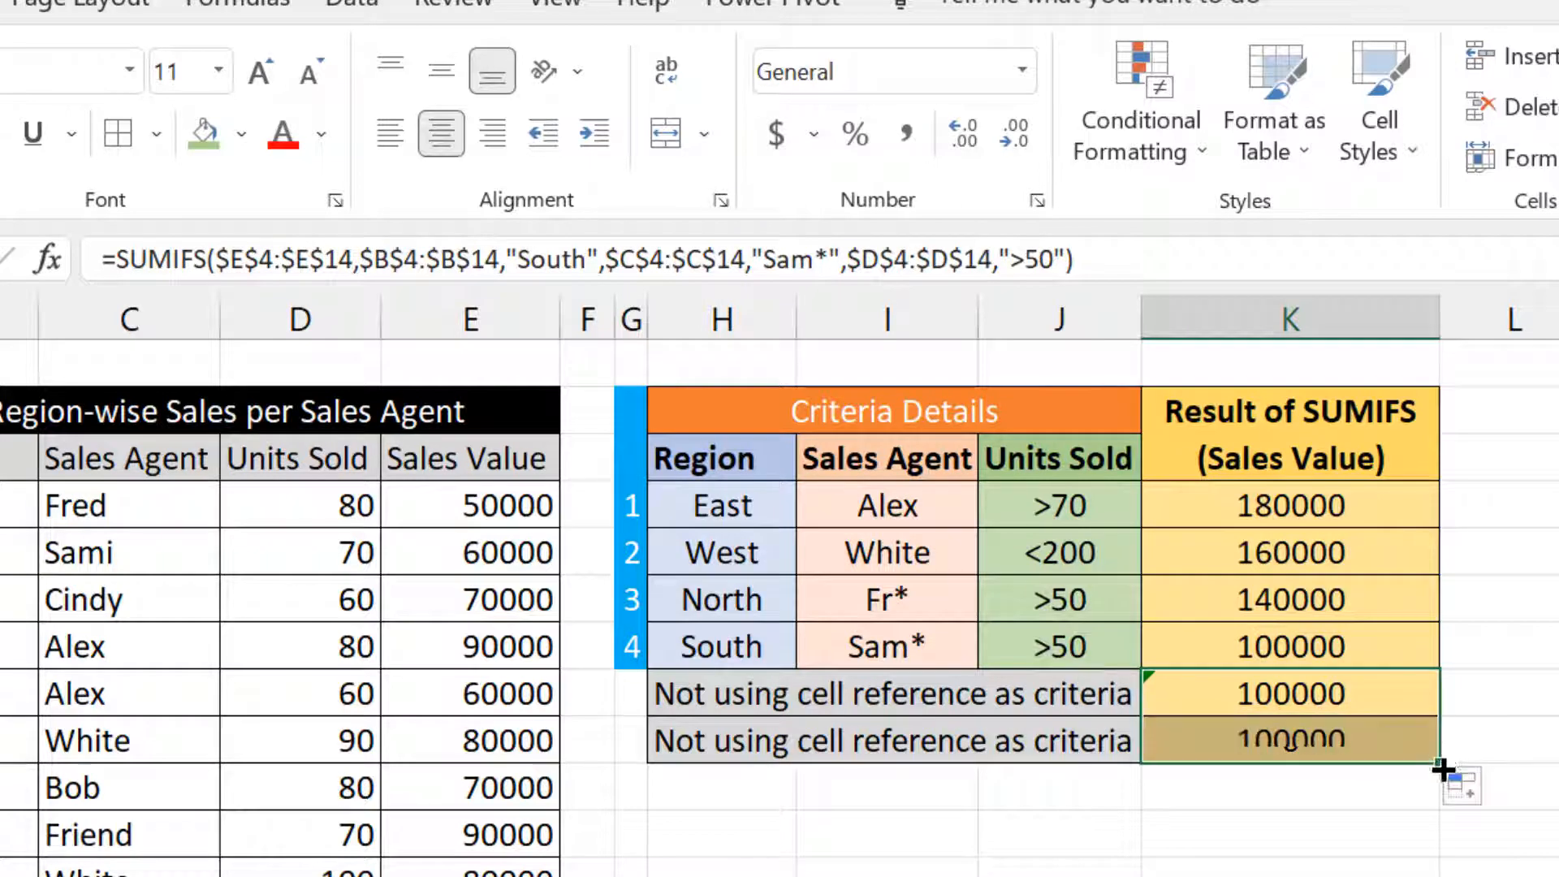
{"action": "left_click", "coordinate": [1378, 744]}
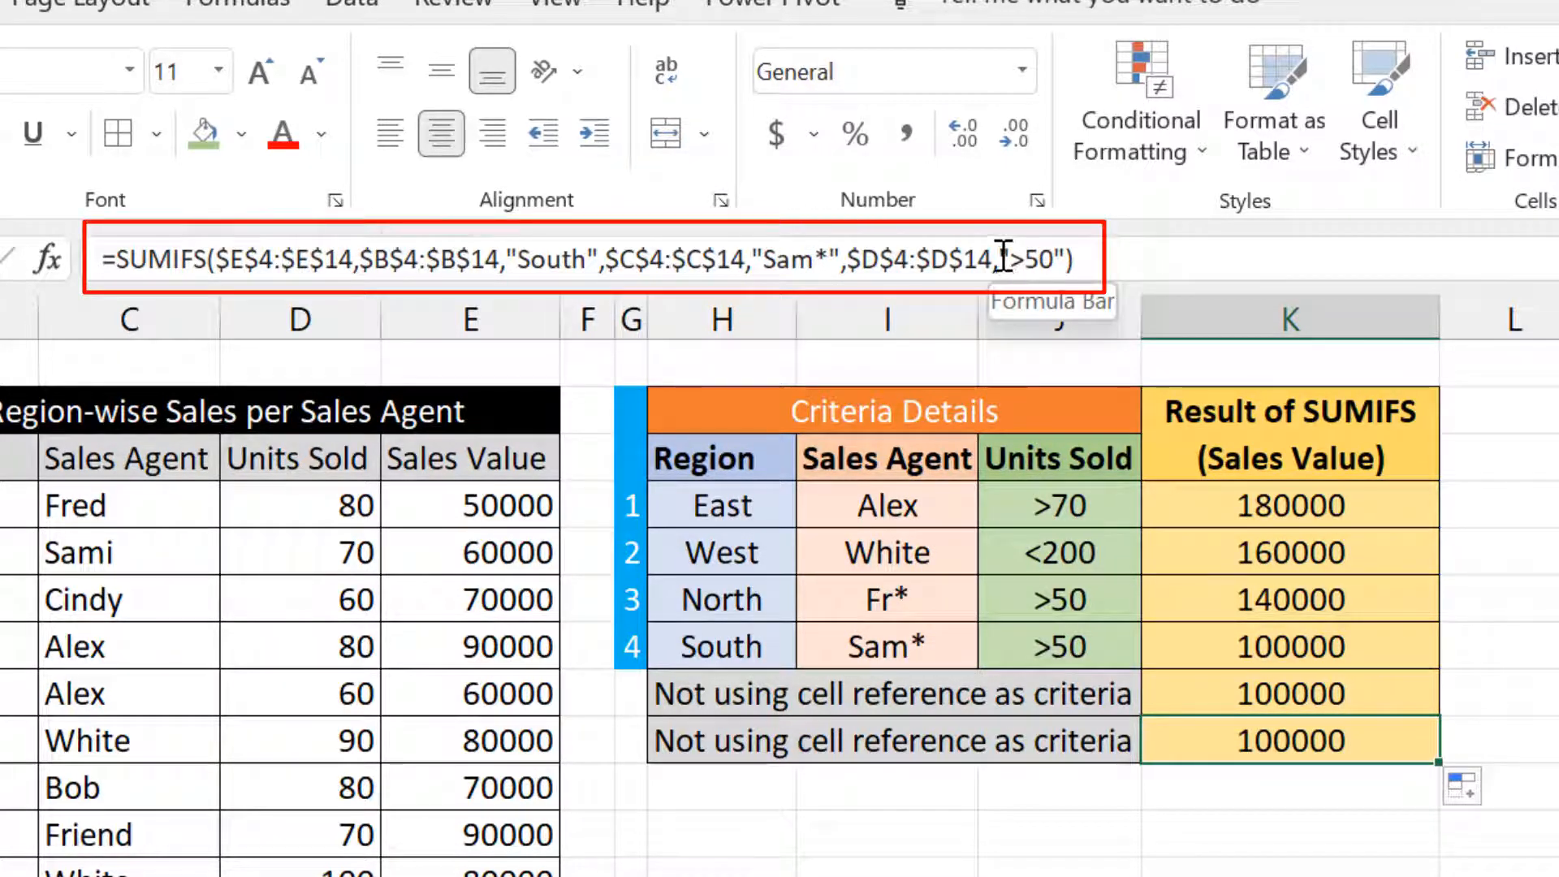
{"action": "left_click_drag", "start_coordinate": [1005, 258], "coordinate": [1064, 260]}
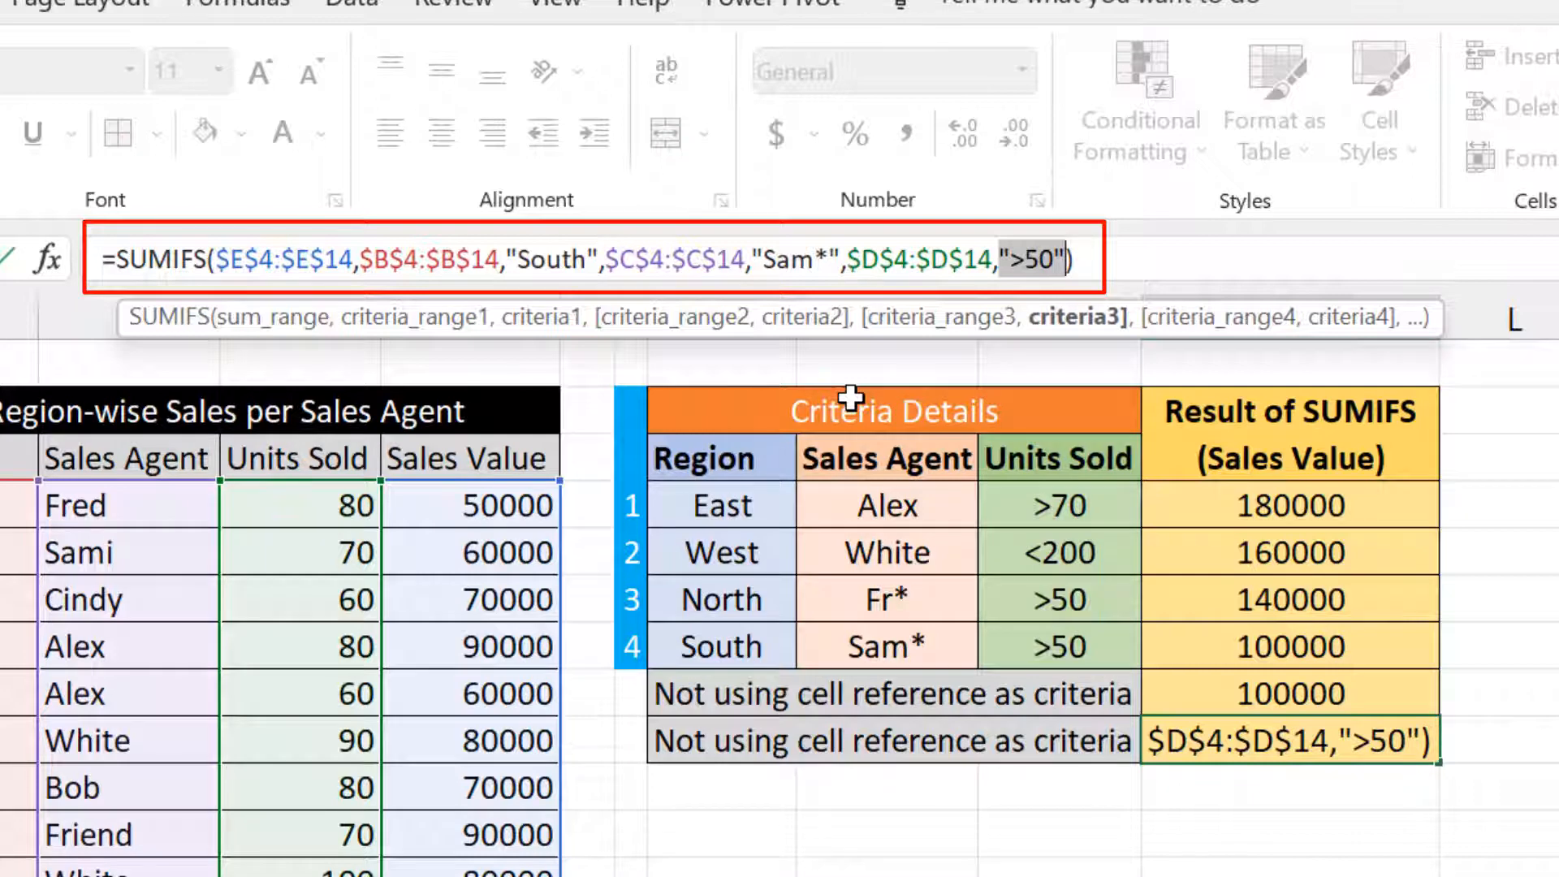
{"action": "type", "text": "70"}
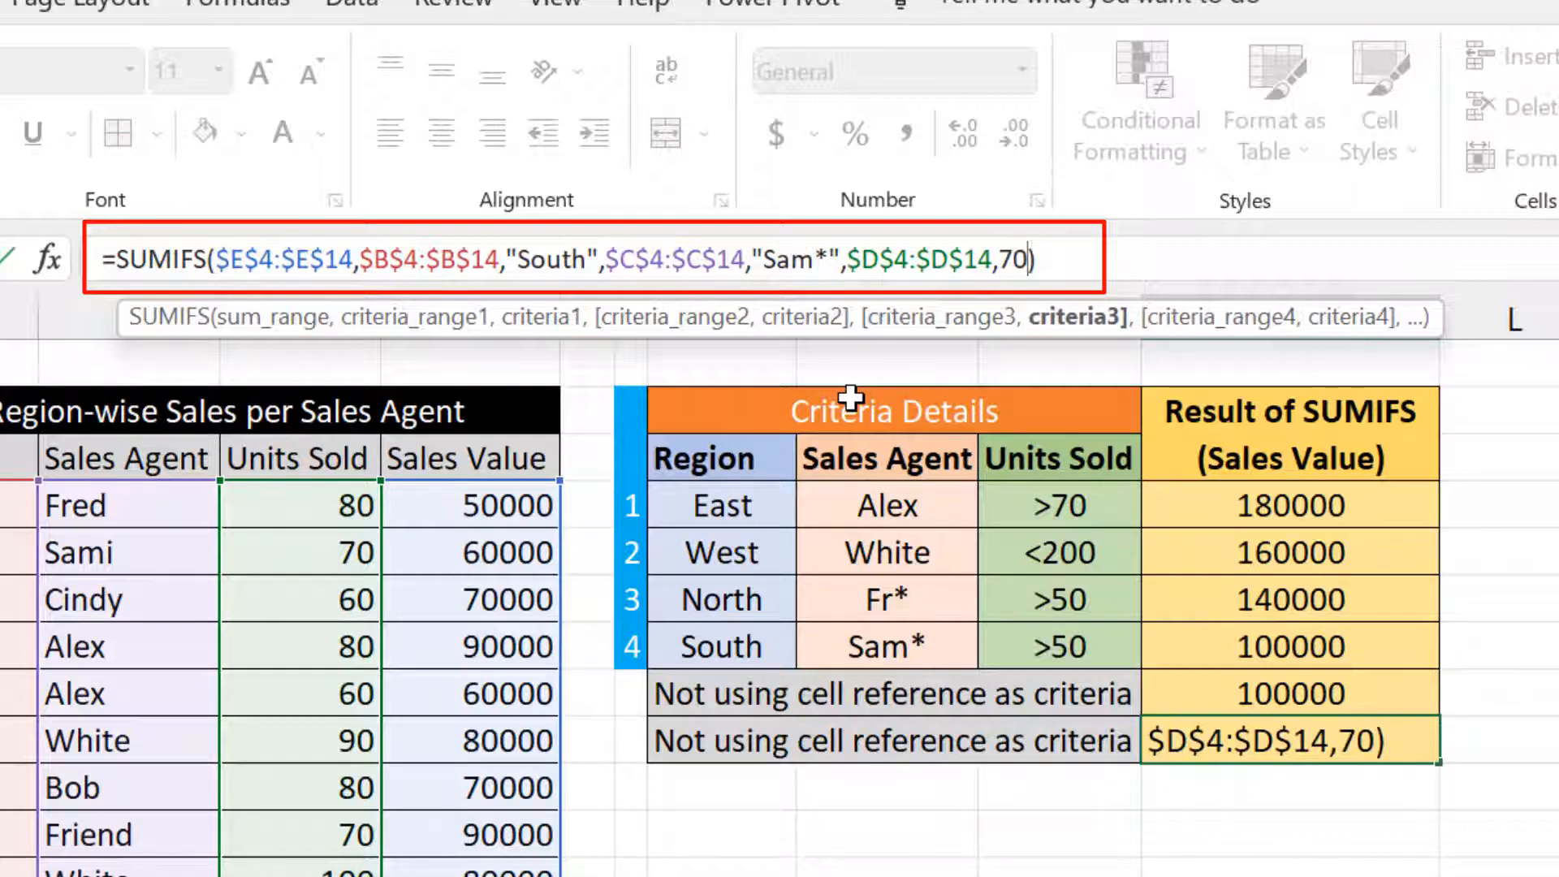
{"action": "key", "text": "Return"}
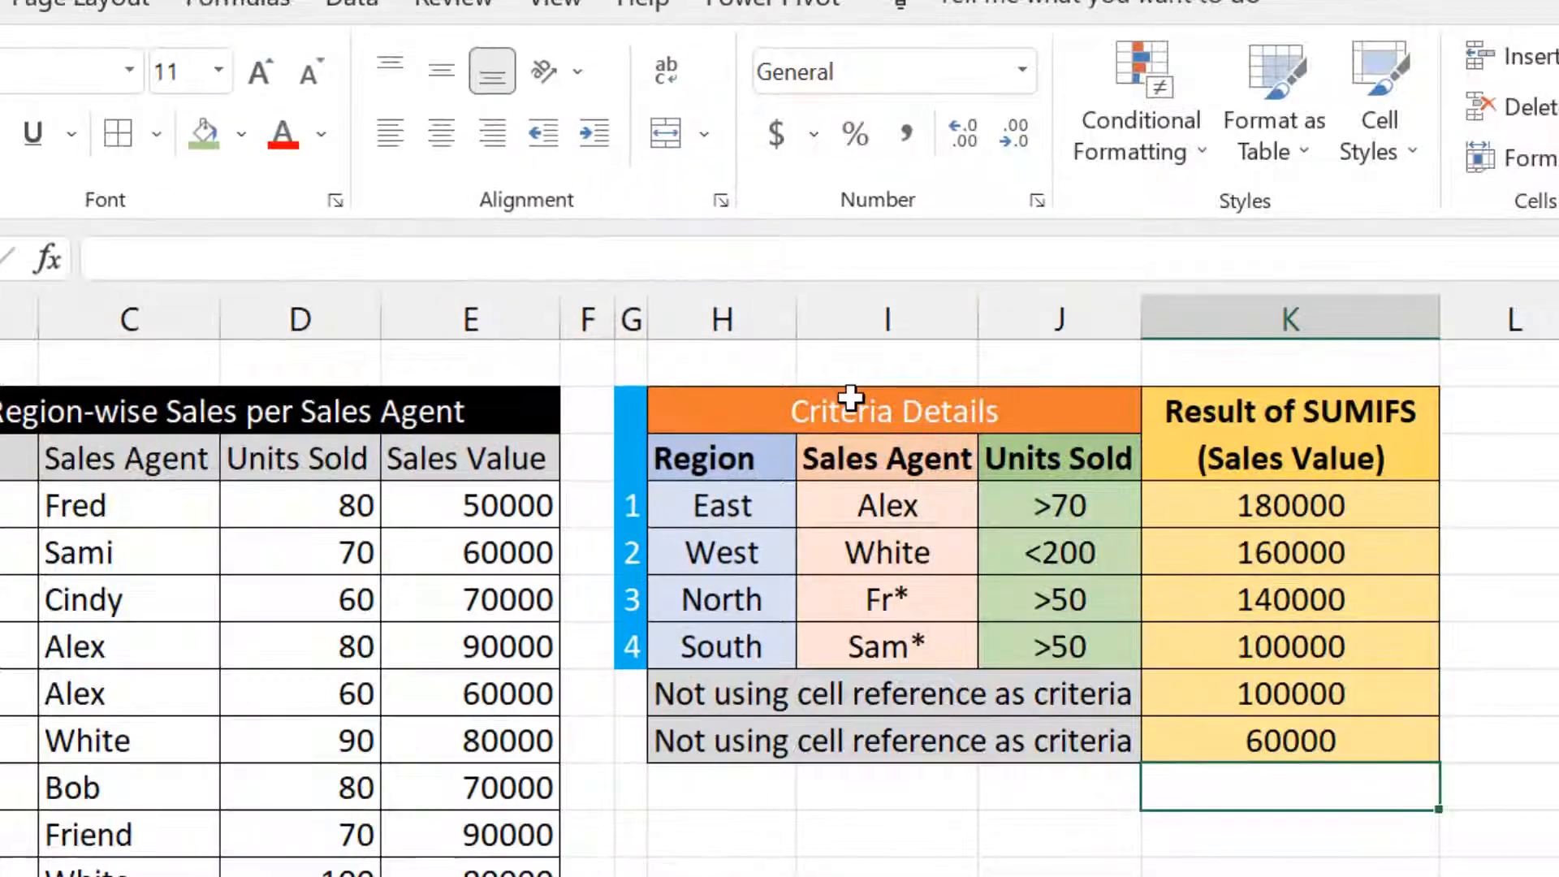